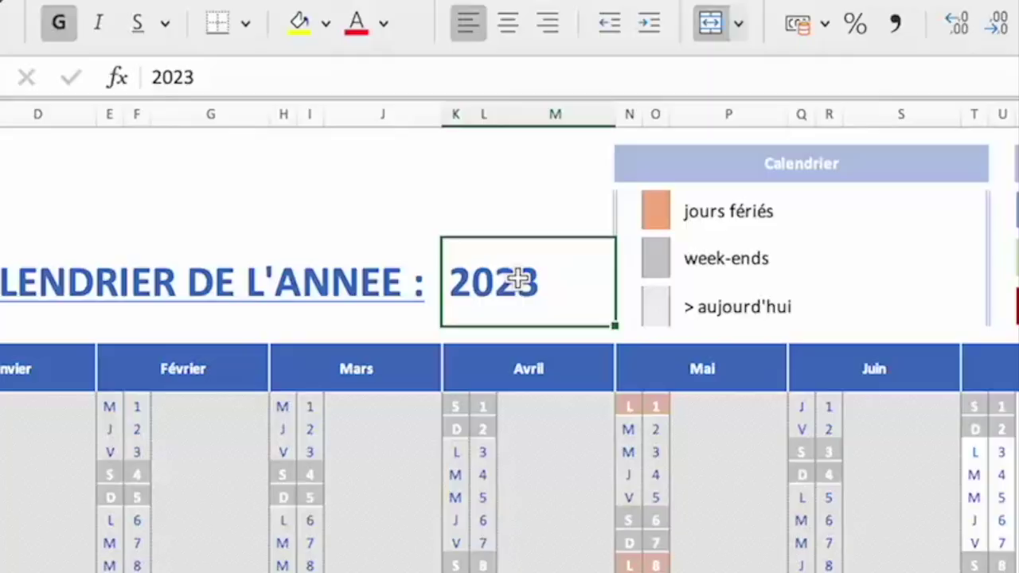
Set the year to 2024 and enter 04/03 to 08/03/2024 as Présentiel training days.
type("2024")
key("Return")
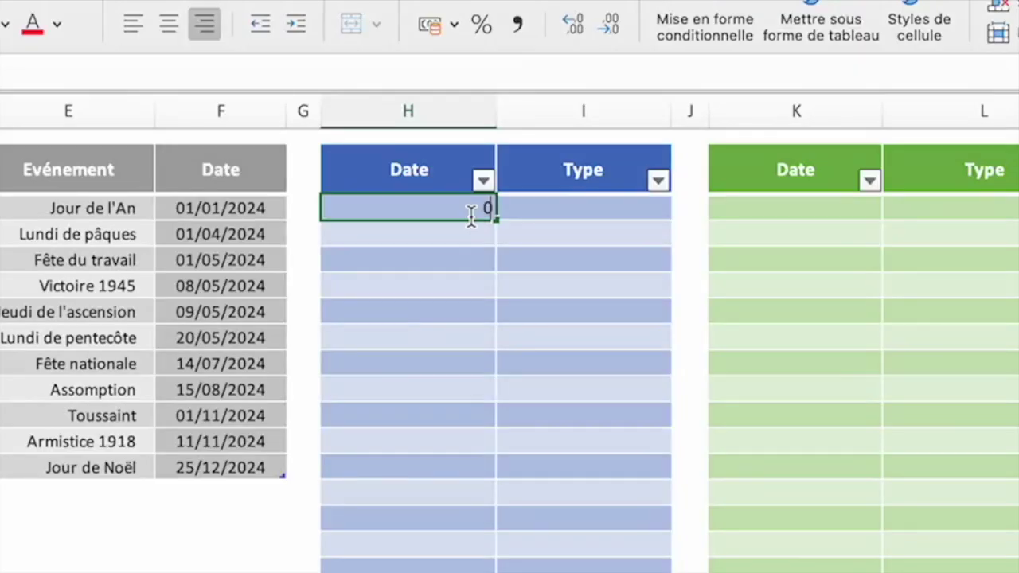
type("4/03")
left_click_drag(496, 220, 491, 318)
left_click(585, 208)
left_click(682, 208)
left_click(573, 231)
key("ctrl+c")
left_click_drag(609, 212, 609, 311)
key("ctrl+v")
left_click(609, 212)
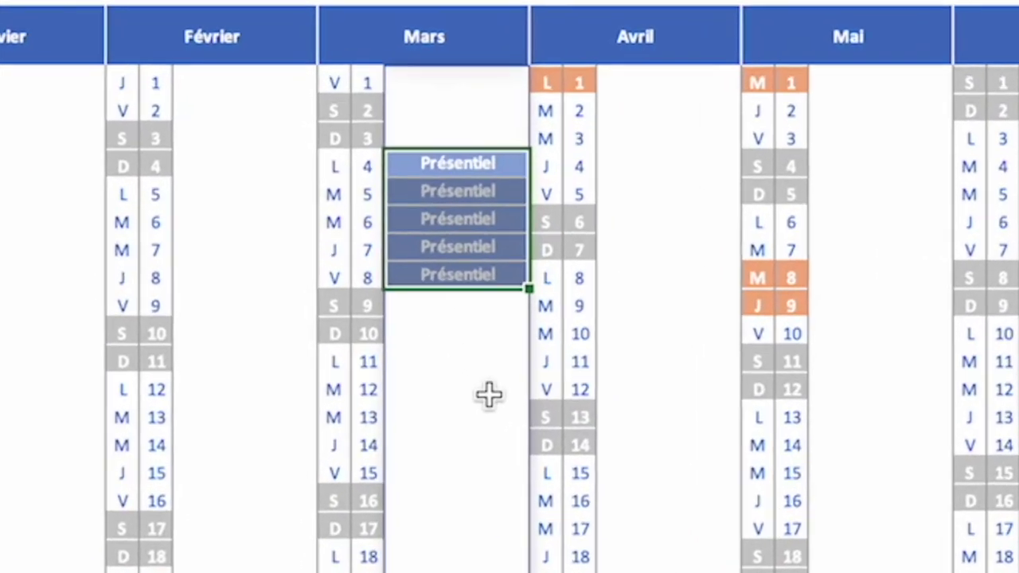
Enter 11/03 to 15/03/2024 as Distanciel training days.
left_click(418, 243)
type("11/0")
key("ctrl+Return")
left_click_drag(495, 255, 496, 348)
left_click(605, 243)
left_click(682, 243)
left_click(557, 296)
key("ctrl+c")
left_click_drag(609, 269, 609, 346)
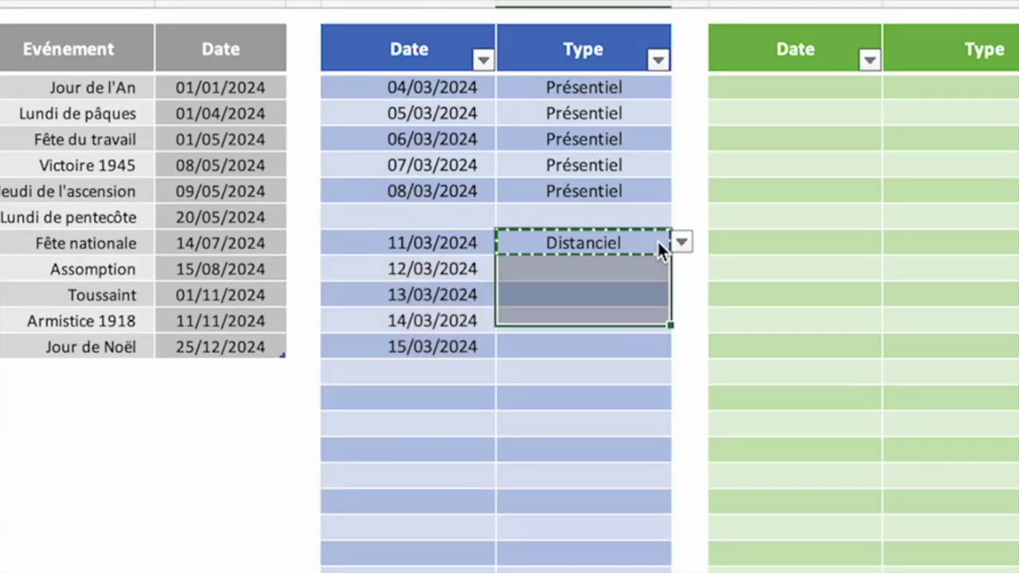
key("ctrl+v")
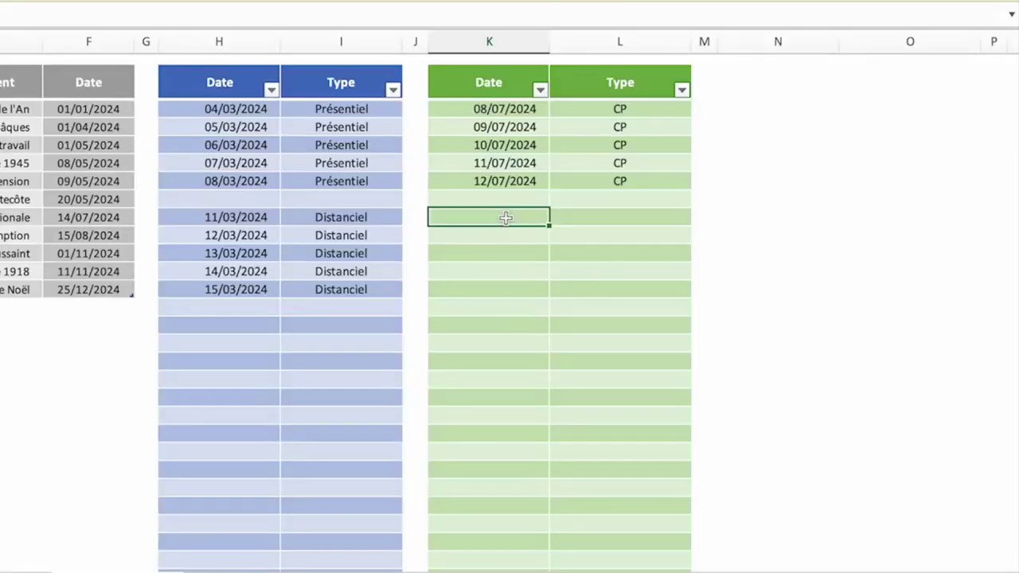
Record 05/08 to 16/08/2024 as CP leave in the leave table.
type("2024")
key("Return")
left_click(506, 217)
left_click_drag(548, 226, 544, 415)
left_click(620, 216)
left_click(694, 217)
left_click(571, 233)
key("ctrl+c")
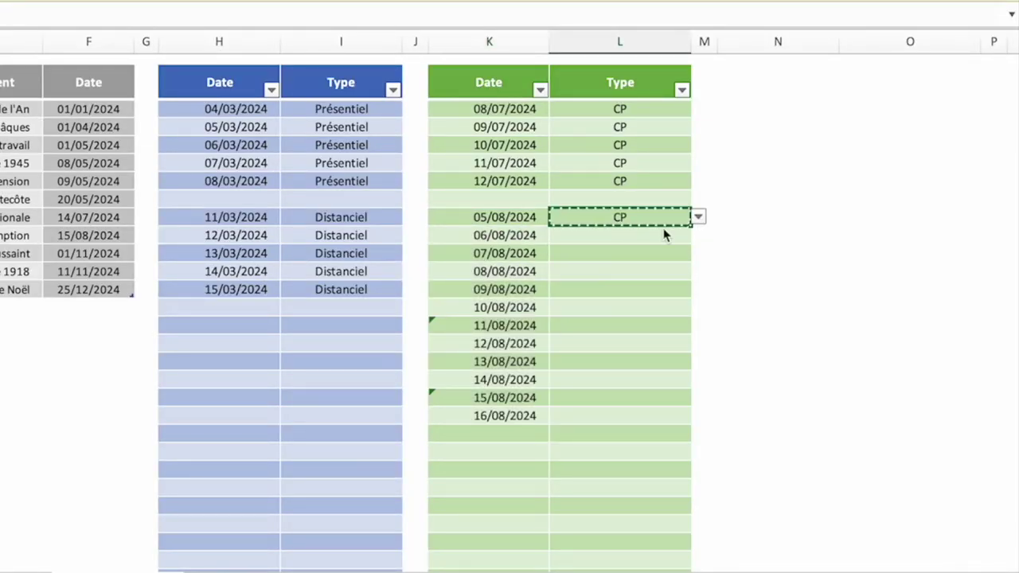
key("shift+Down")
key("shift+Down")
key("shift+Down")
key("ctrl+v")
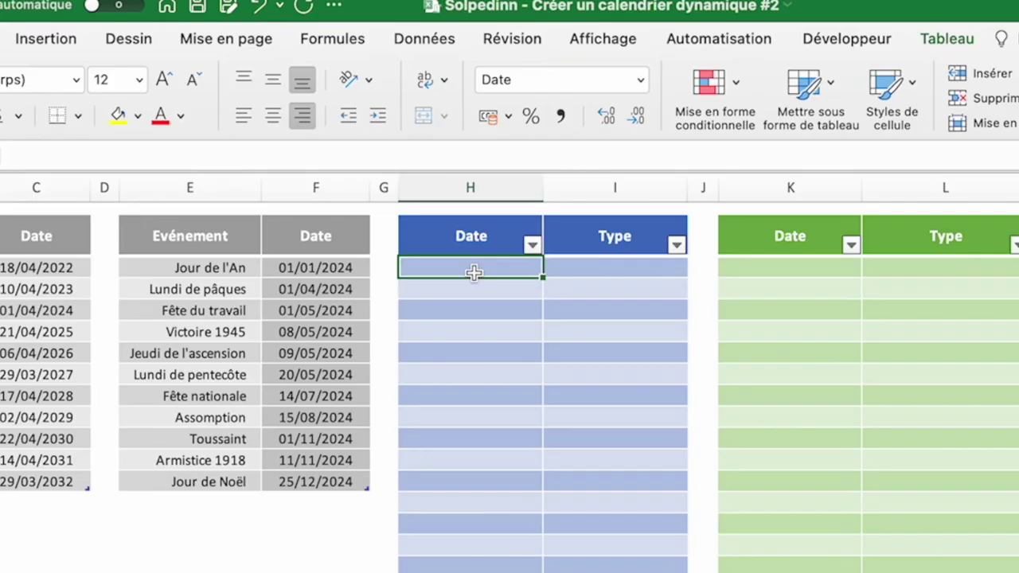
type("05/0")
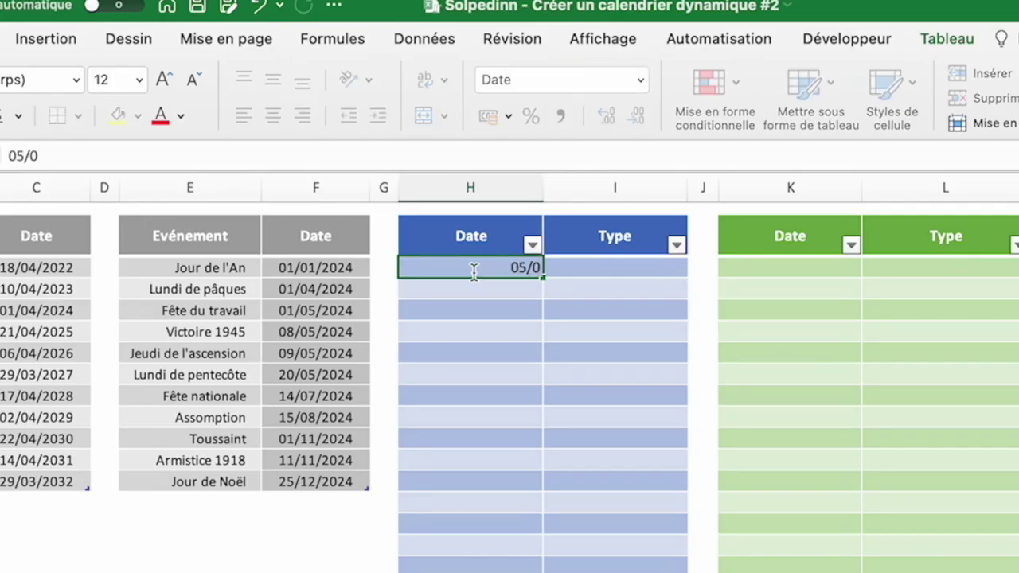
type("2024")
Enter a Sunday date and trigger the 'Dimanche ou jour férié' blocking warning.
key("Return")
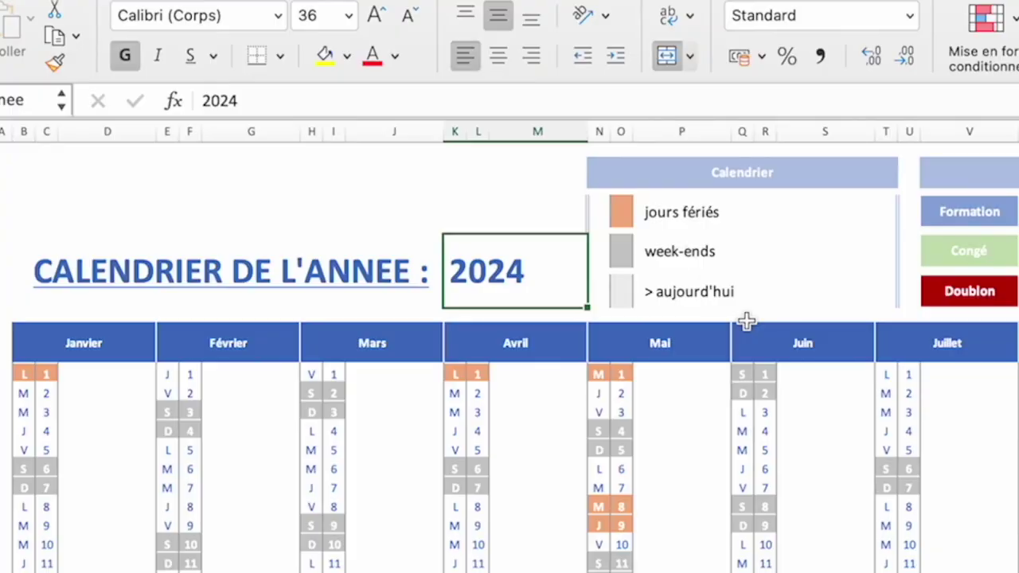
Switch the year to 2023 and back to 2024, then inspect January's weekday and day formulas.
key("Return")
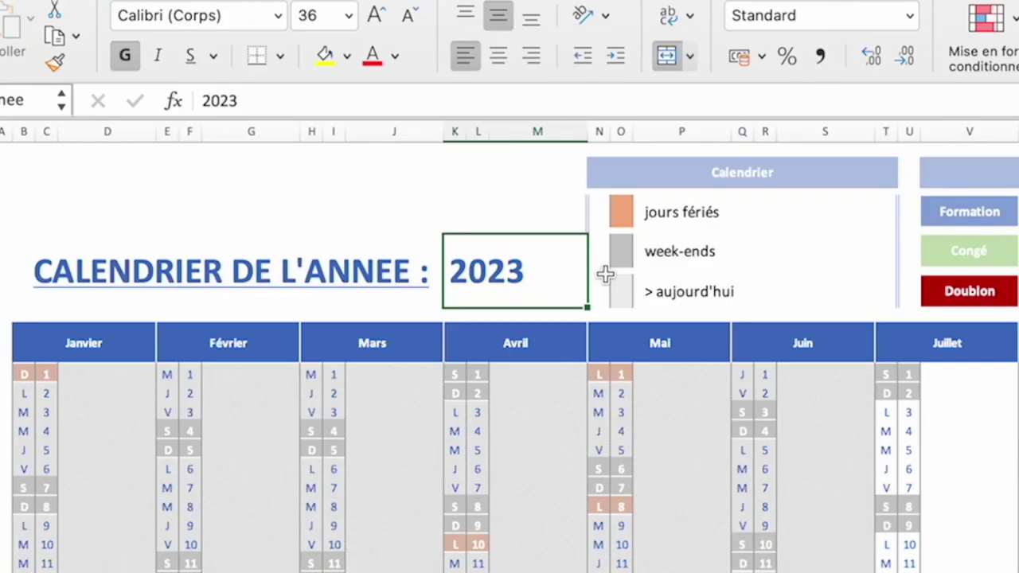
type("202")
key("Return")
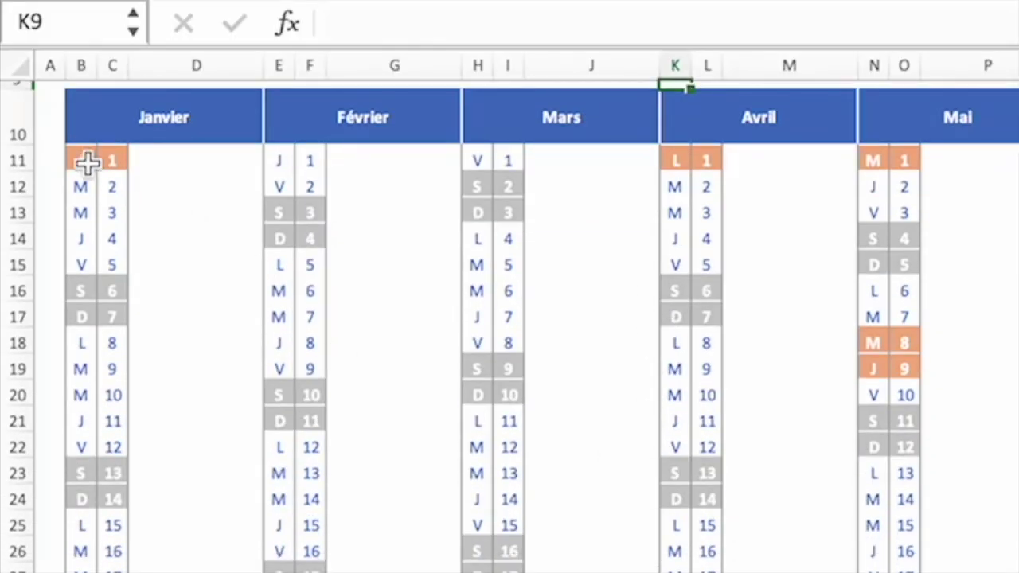
left_click_drag(88, 163, 82, 264)
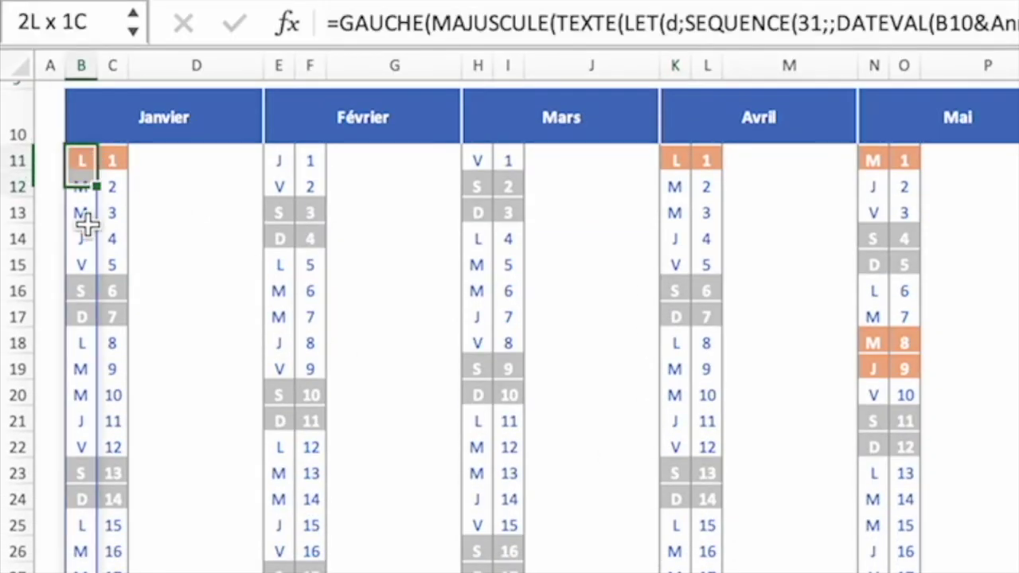
left_click_drag(112, 161, 112, 264)
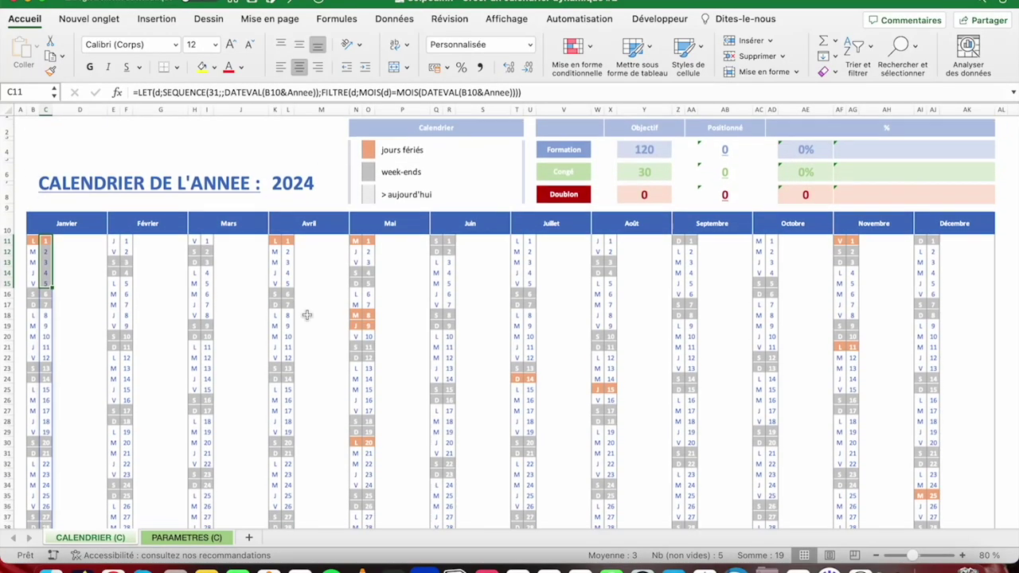
left_click_drag(308, 315, 311, 366)
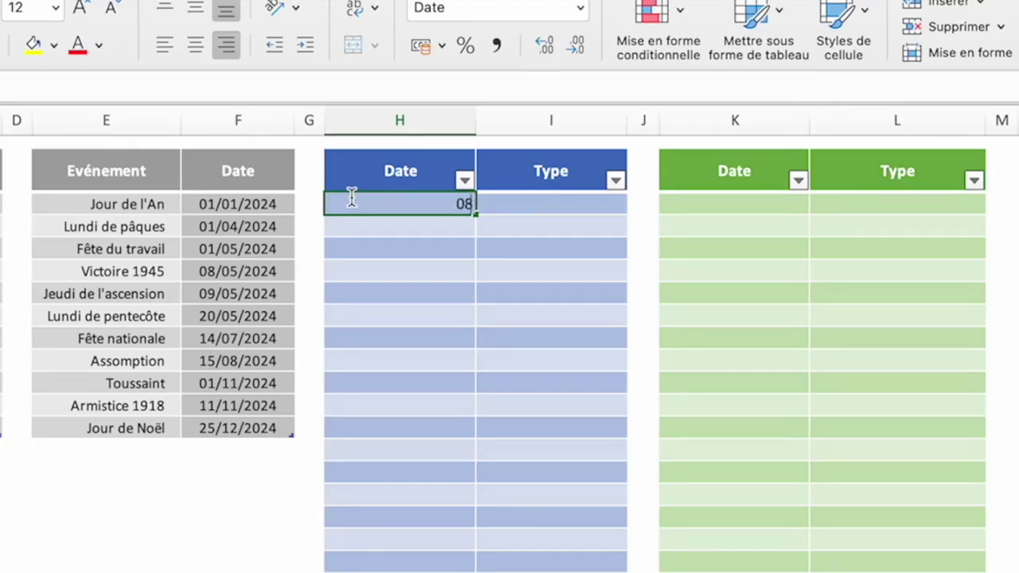
Fill training dates 08/04 to 12/04/2024 as Présentiel and check April on the calendar.
type("/04/24")
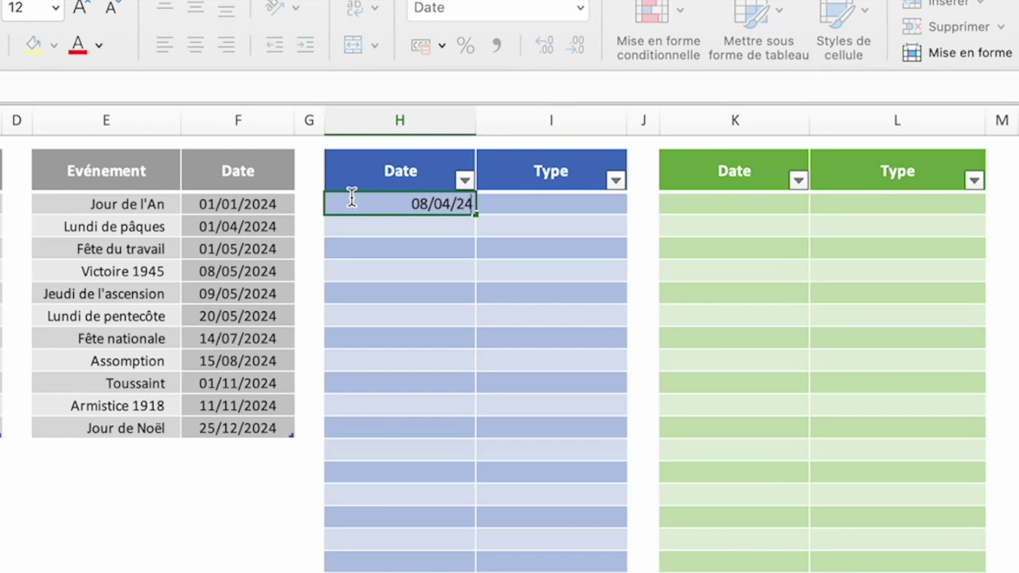
key("BackSpace")
key("BackSpace")
type("2024")
key("Return")
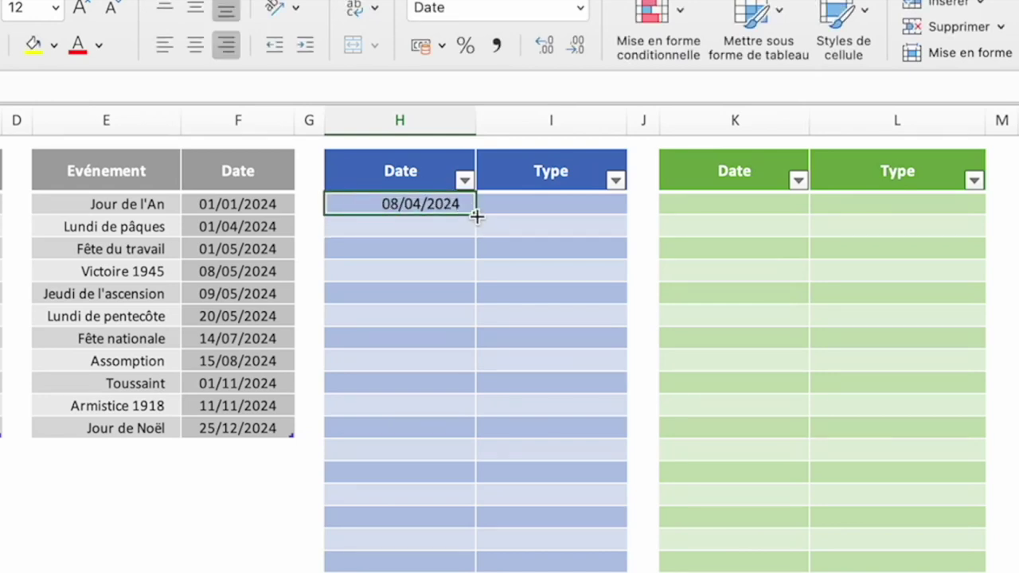
left_click_drag(476, 216, 477, 302)
left_click(523, 204)
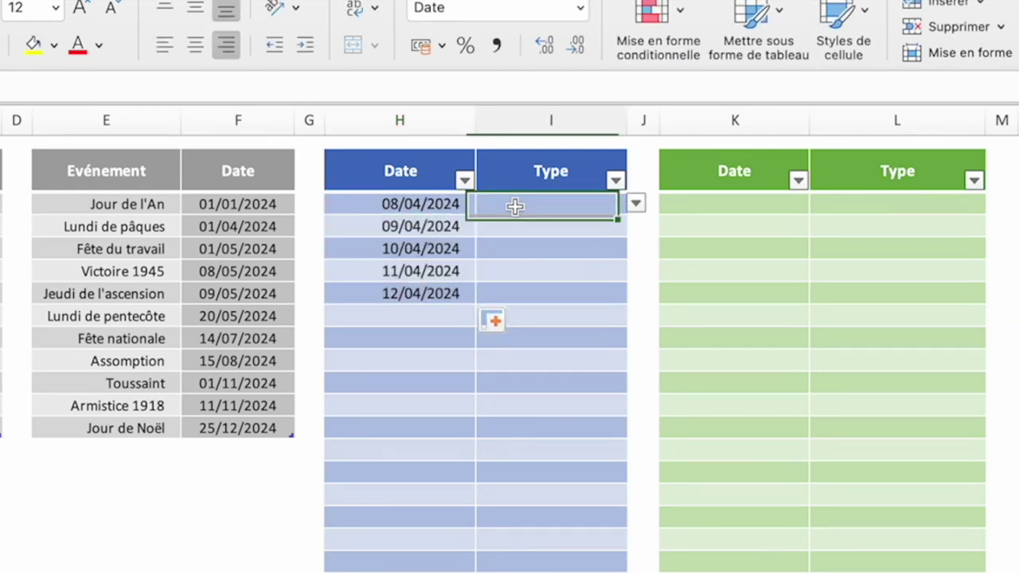
left_click(635, 203)
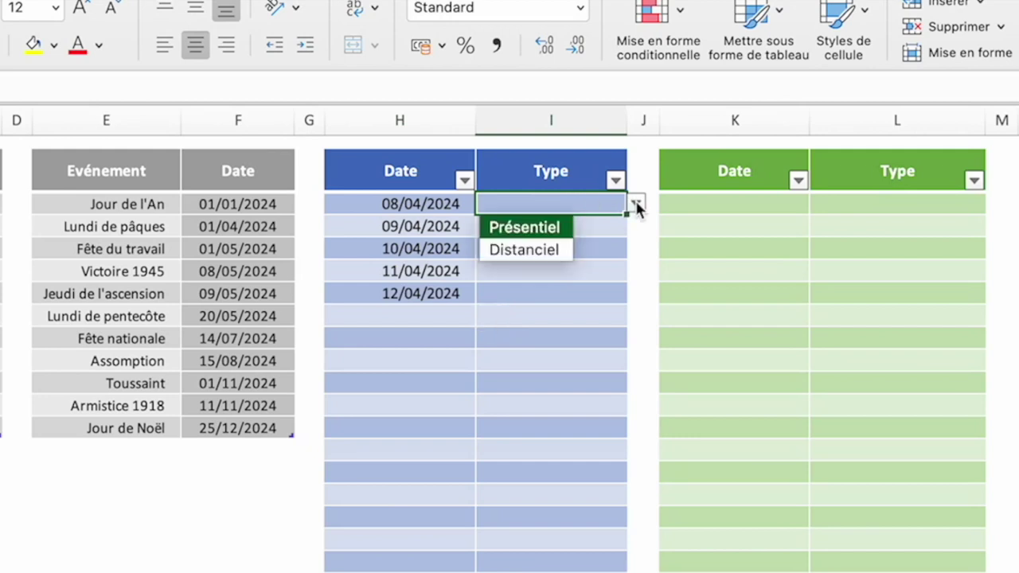
left_click(537, 230)
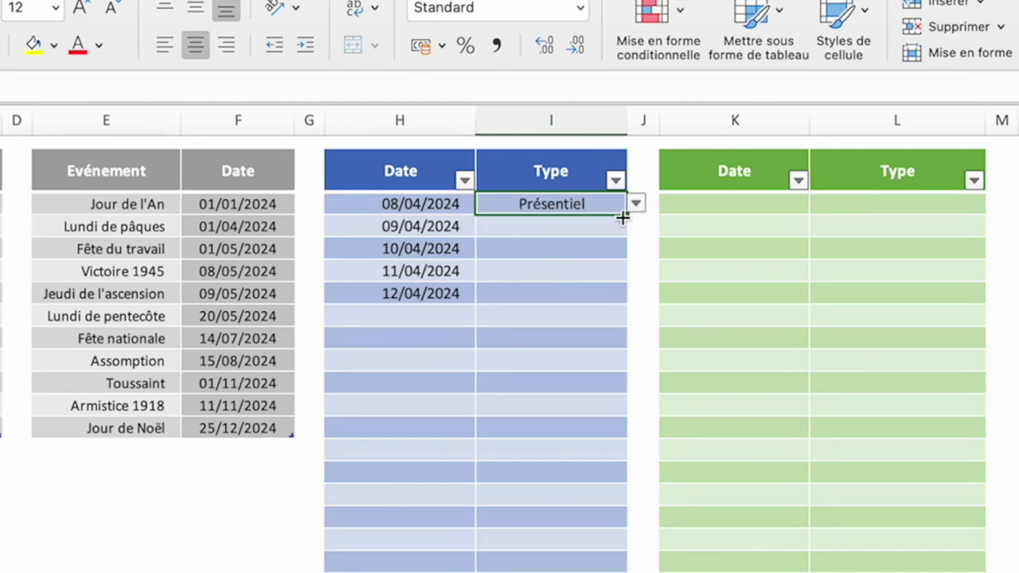
left_click_drag(626, 215, 618, 303)
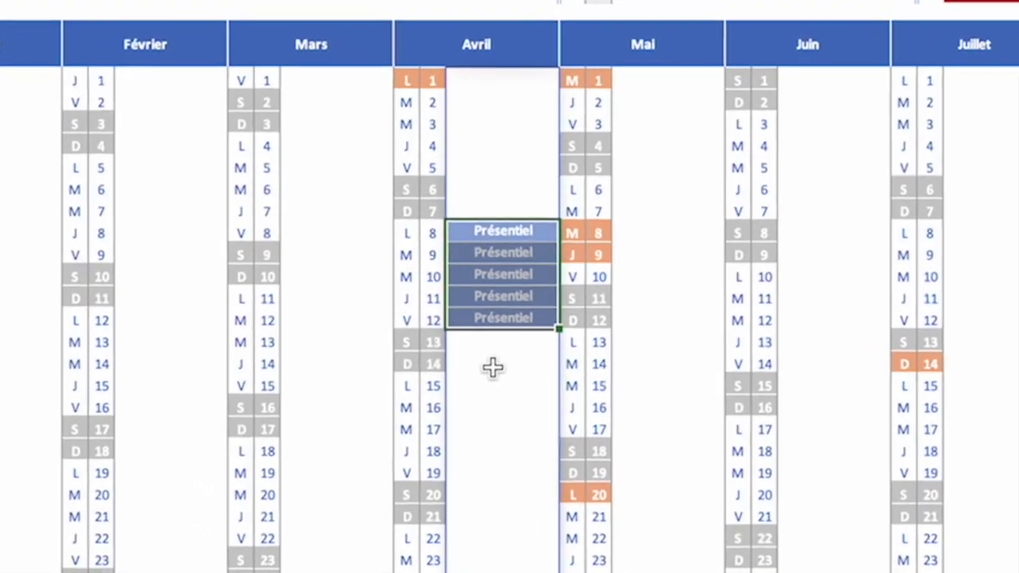
left_click_drag(470, 336, 470, 372)
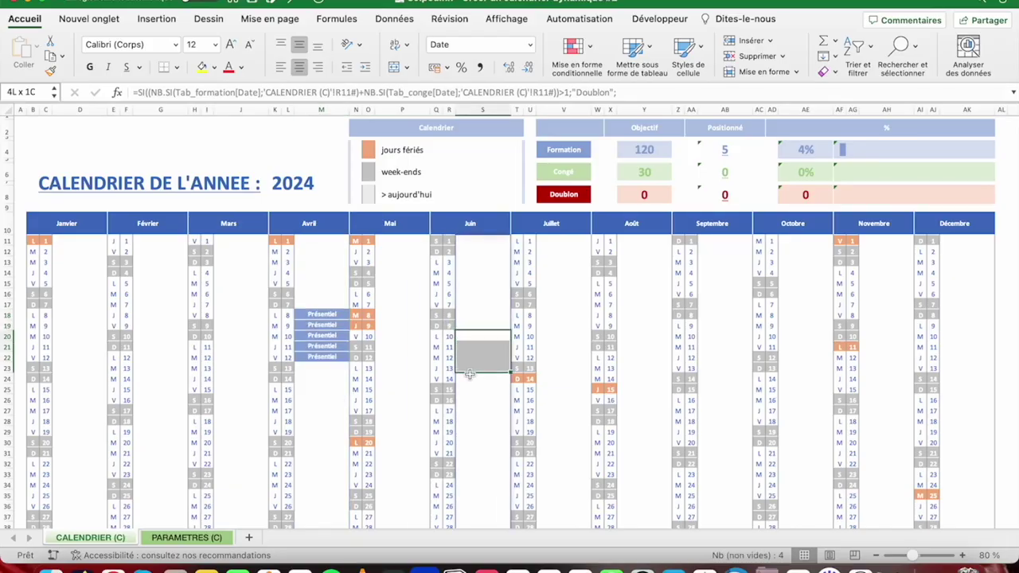
left_click(187, 537)
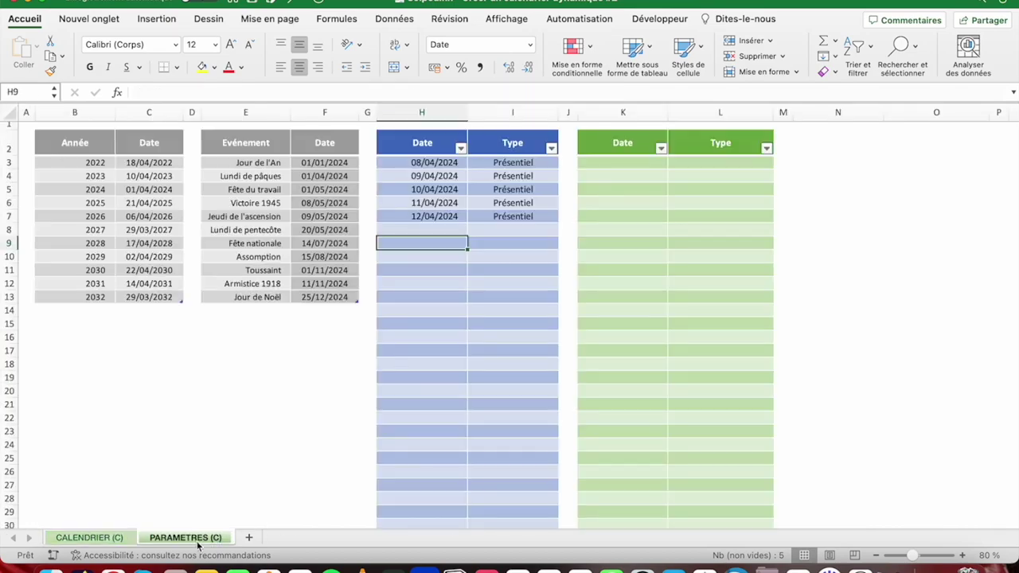
Fill training dates 10/06 to 14/06/2024 and set them all to Distanciel.
type("10/06/2024")
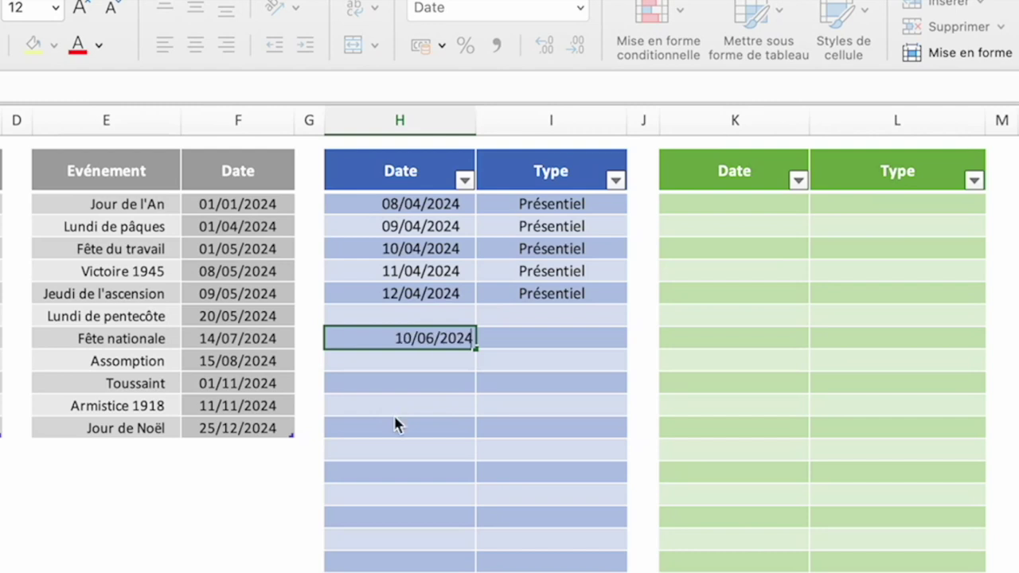
key("ctrl+Return")
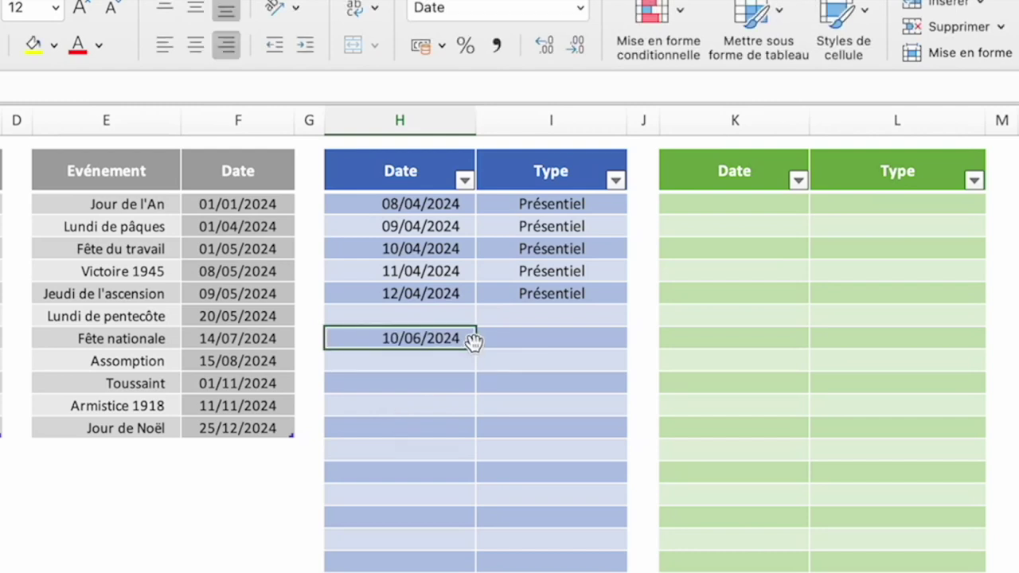
left_click_drag(476, 348, 472, 435)
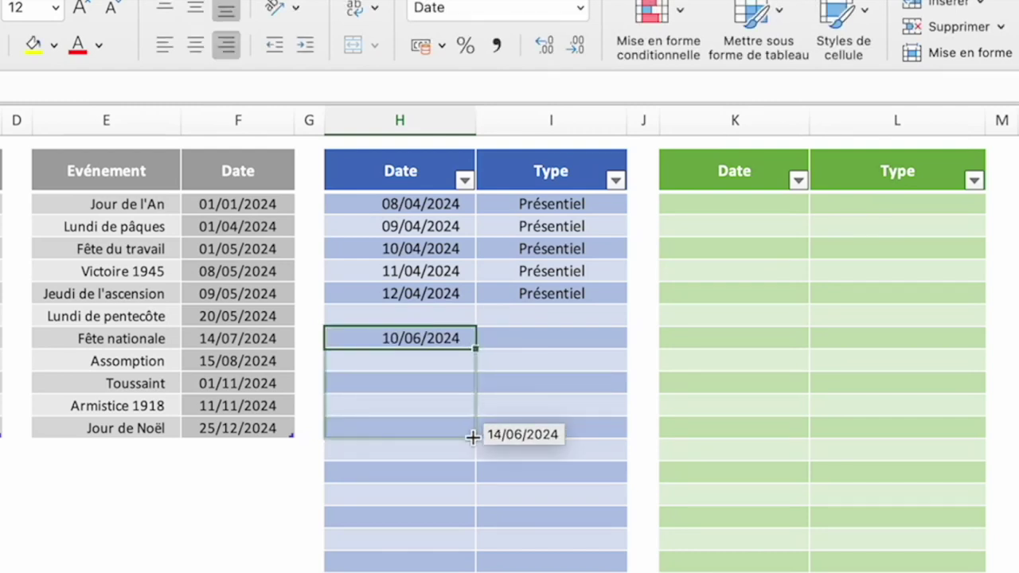
left_click(575, 328)
left_click(637, 338)
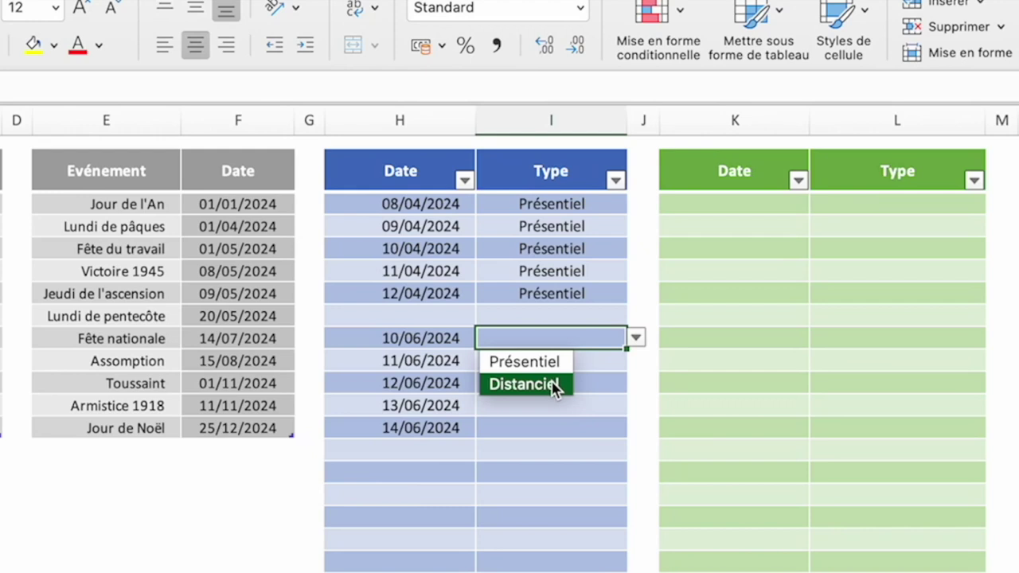
left_click(555, 388)
key("shift+Down")
key("shift+Down")
key("shift+Down")
key("shift+Down")
type("Distanciel Distanciel Distanciel Distanciel")
key("Escape")
key("Up")
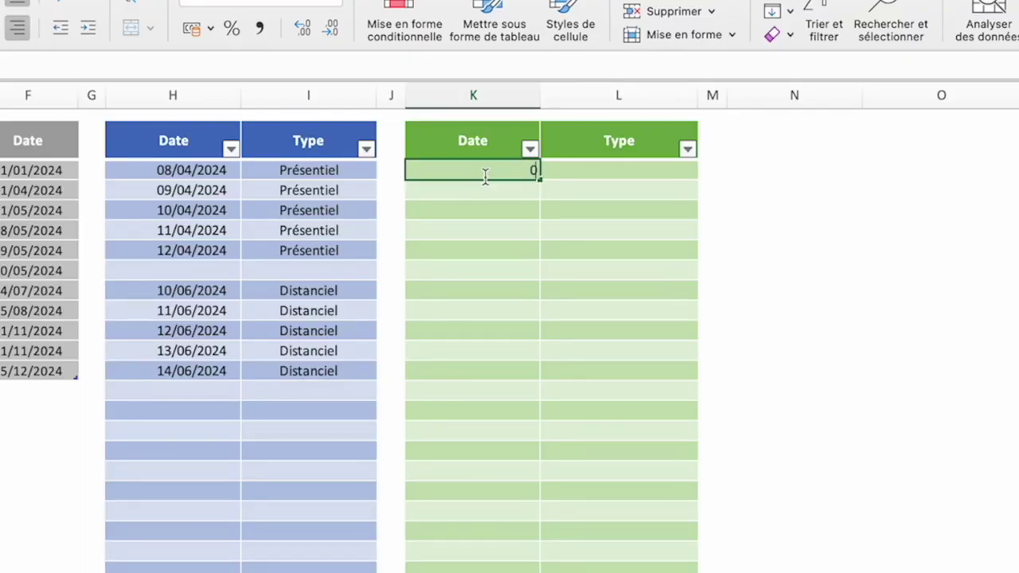
type("1/")
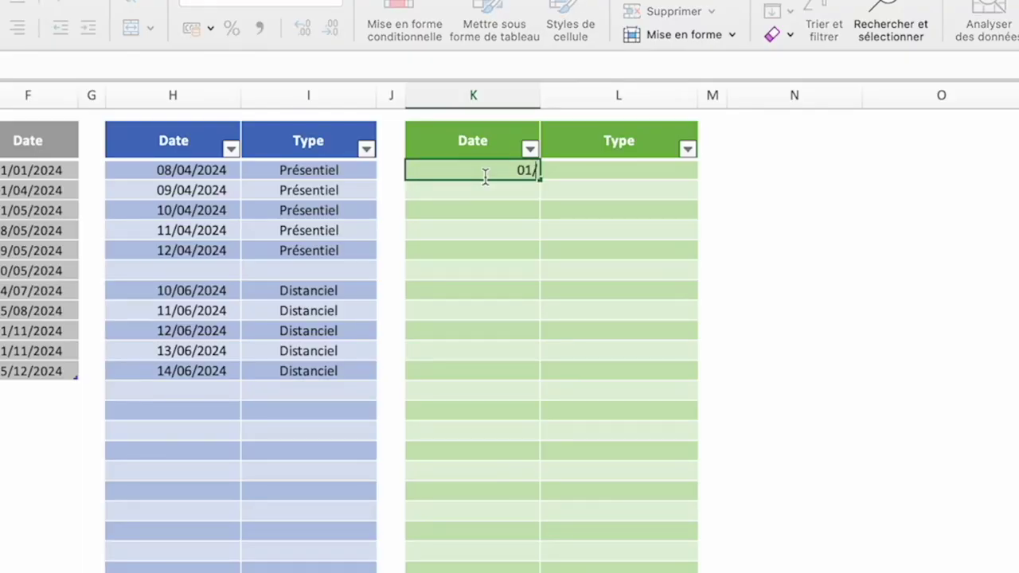
type("4")
Enter leave dates 01/07 to 05/07/2024 and 01/08 to 16/08/2024.
key("Return")
left_click(495, 178)
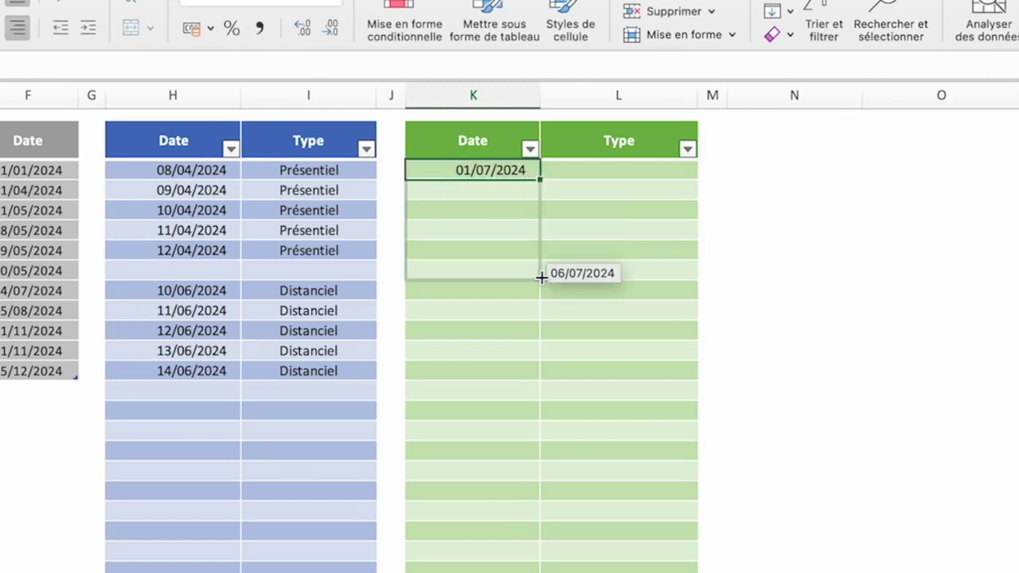
left_click_drag(541, 180, 543, 253)
left_click(464, 190)
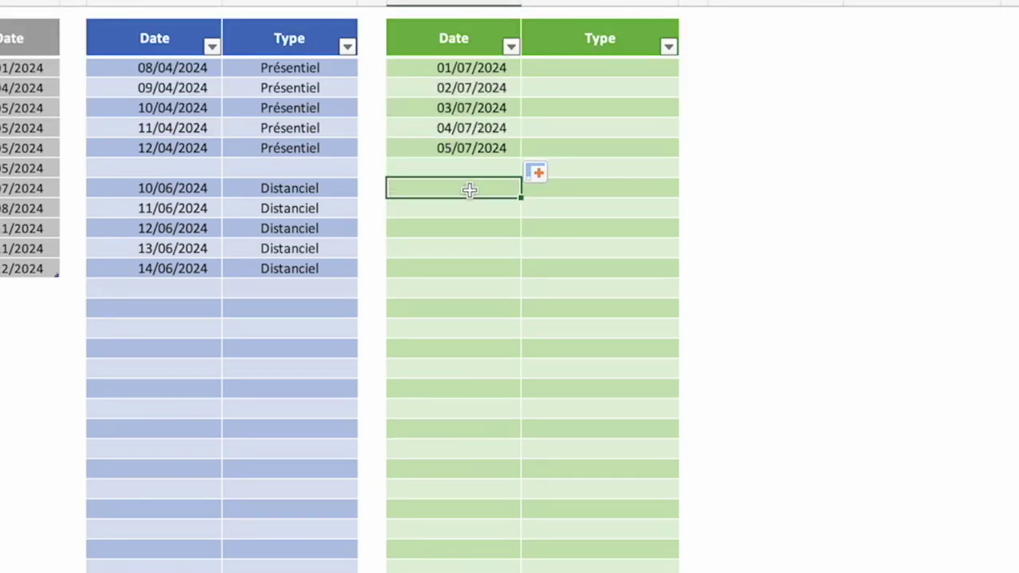
type("01/08/204")
key("Return")
left_click(519, 192)
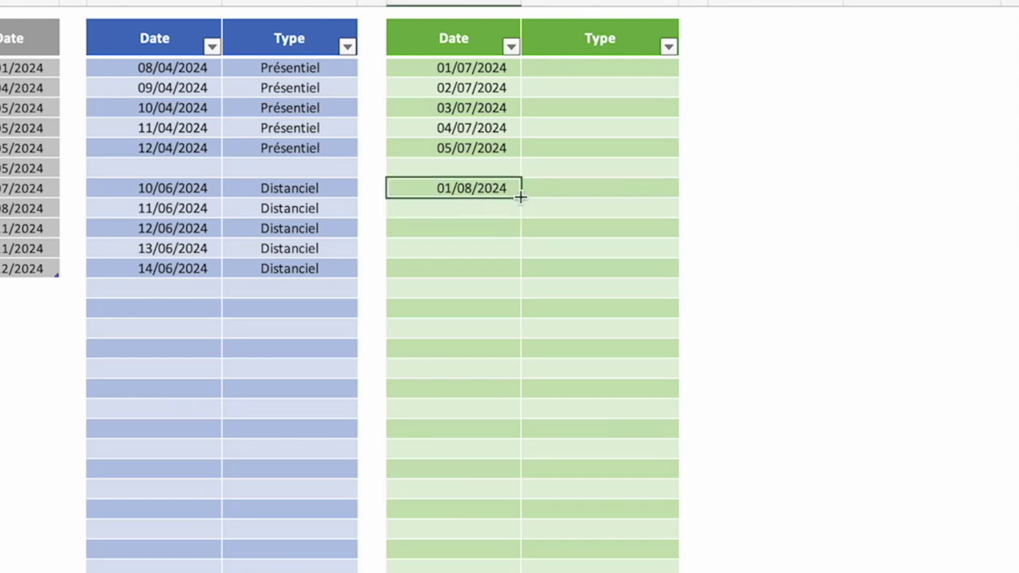
left_click_drag(519, 197, 527, 510)
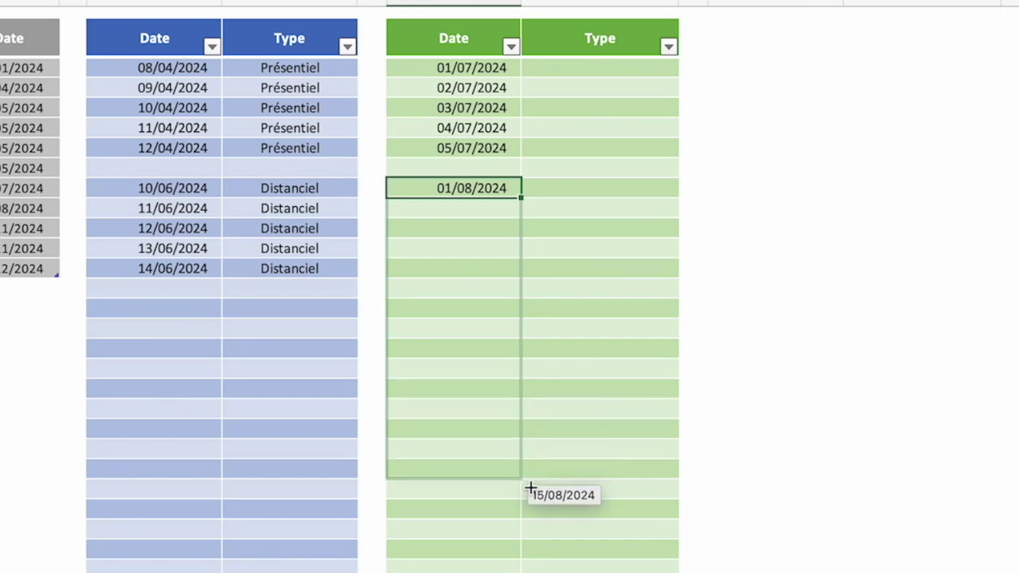
left_click_drag(527, 511, 528, 501)
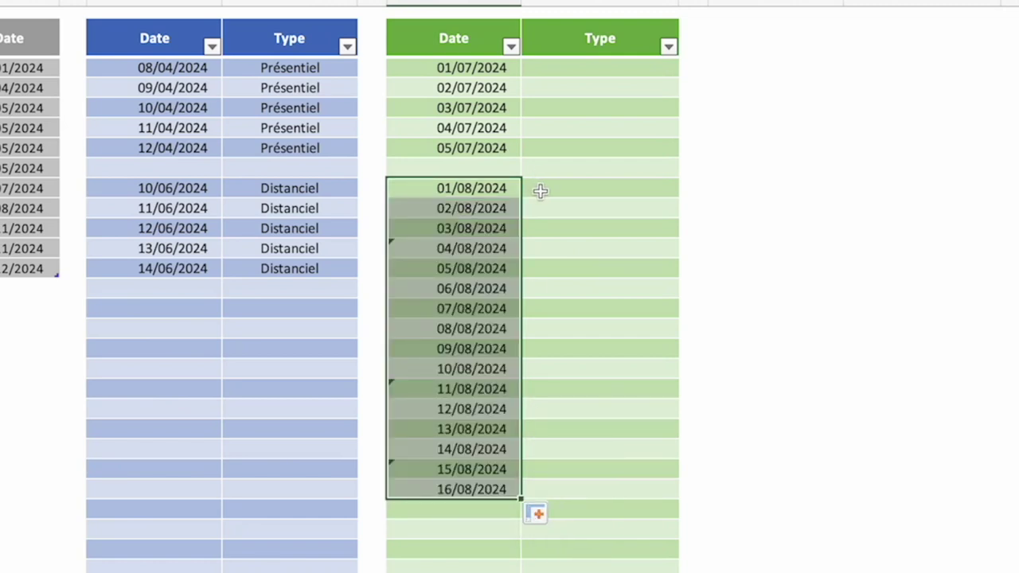
Set CP as the leave type for all the July and August rows.
left_click(756, 132)
left_click(763, 133)
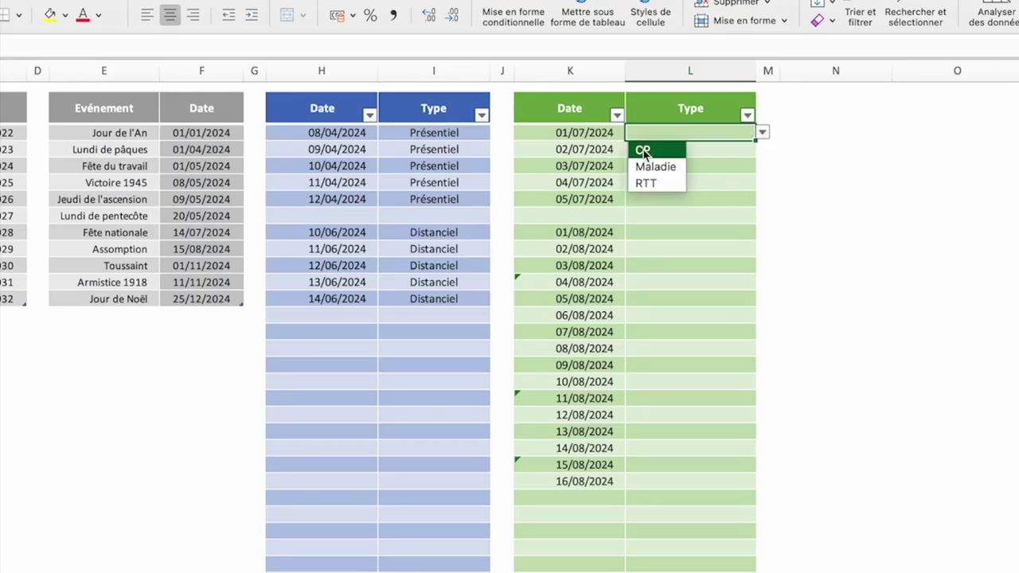
left_click(643, 151)
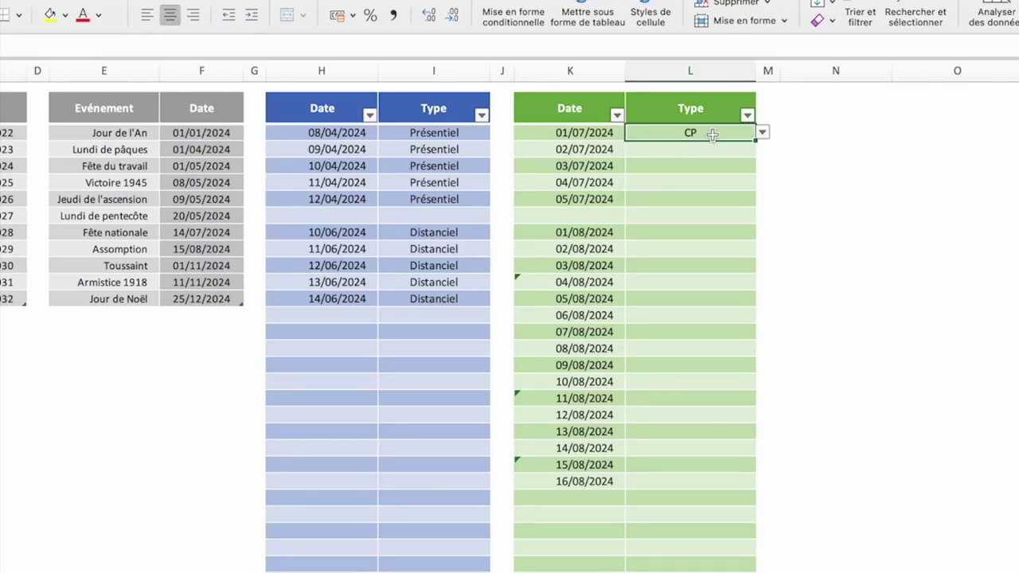
key("ctrl+c")
key("shift+Down")
key("shift+Down")
key("shift+Down")
key("ctrl+v")
left_click_drag(661, 235, 647, 474)
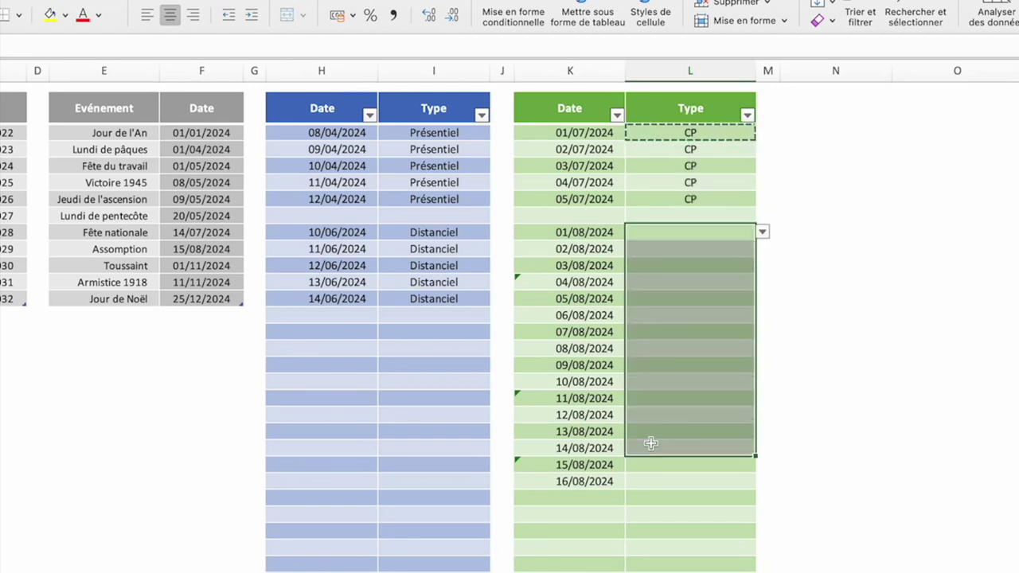
key("ctrl+v")
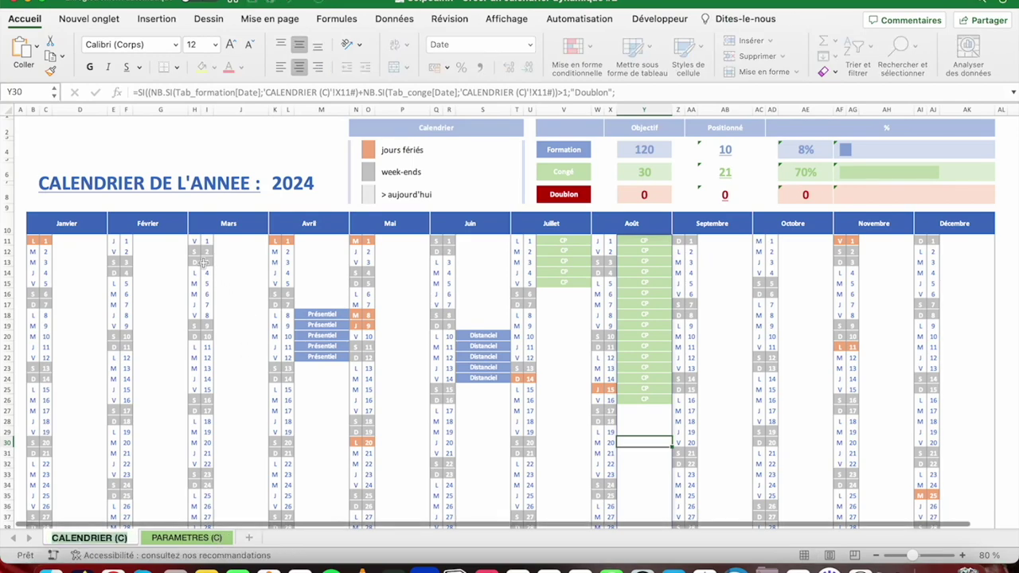
Select 2 and 3 March on the calendar and pick the first empty training date row.
left_click_drag(194, 252, 205, 263)
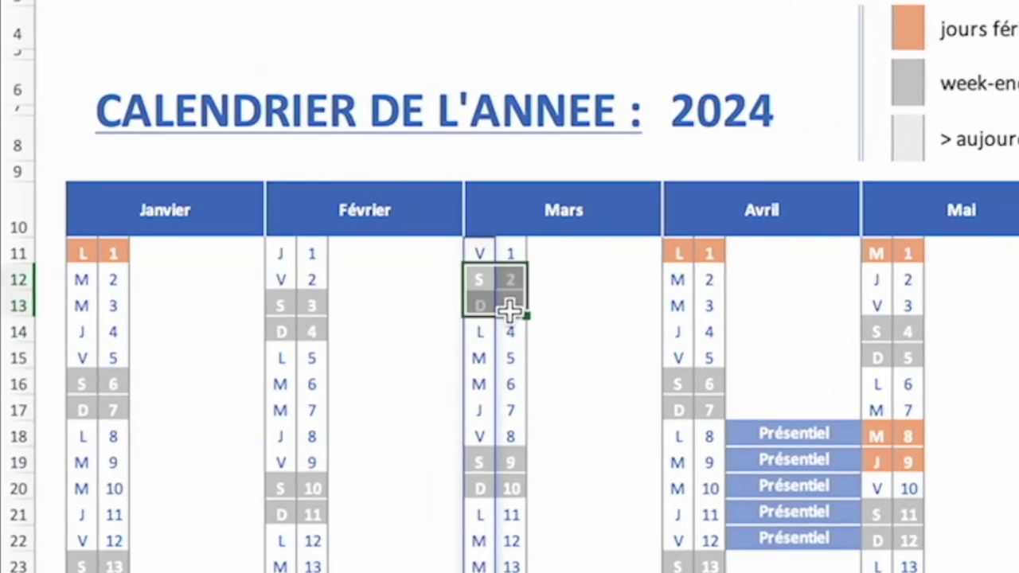
left_click(480, 307)
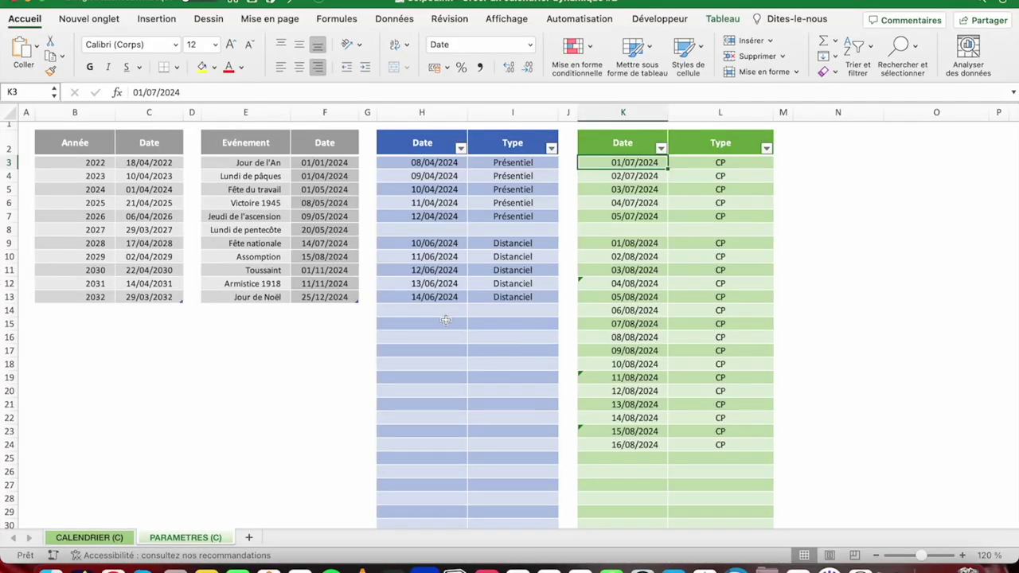
left_click(446, 320)
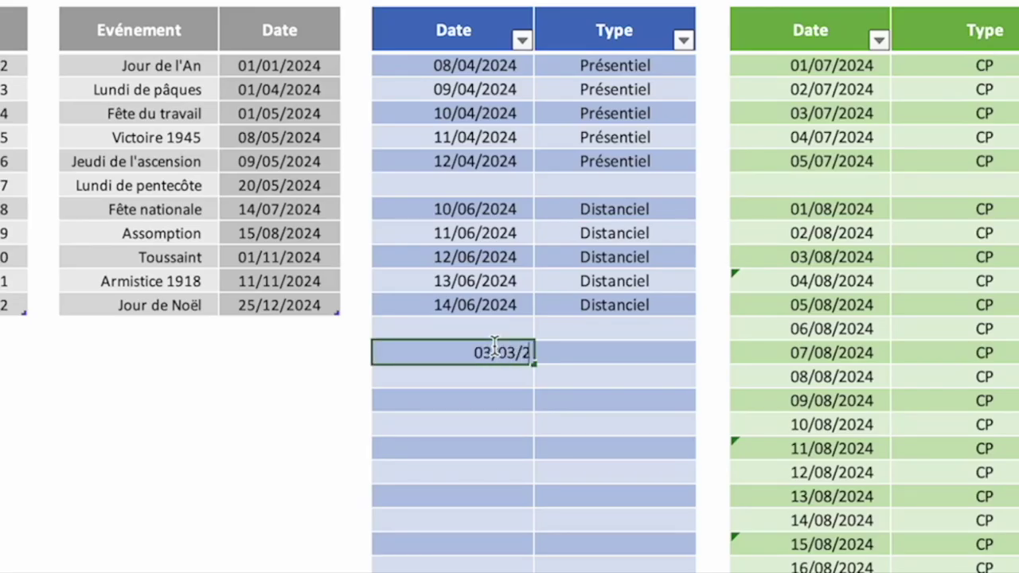
key("Return")
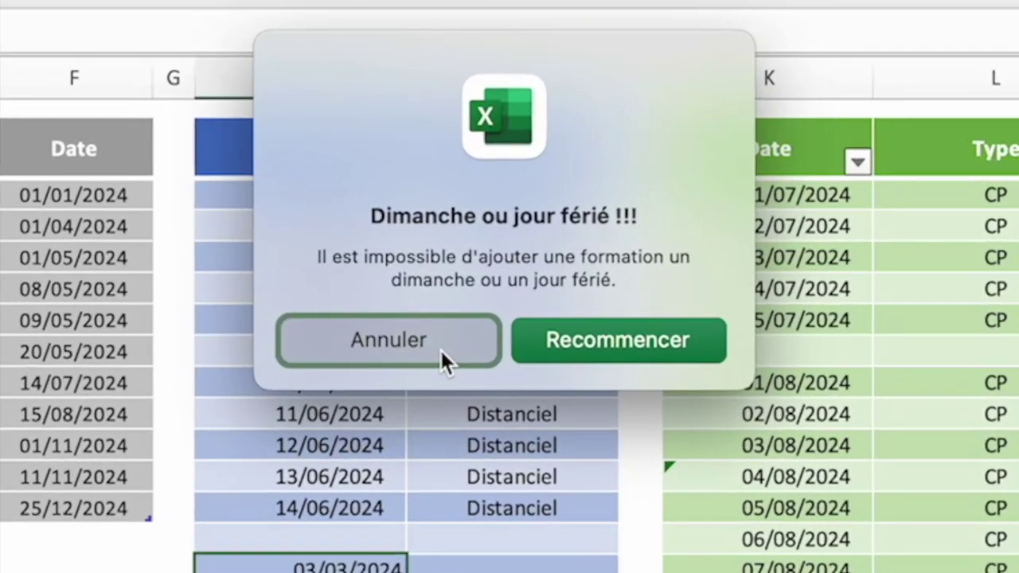
left_click(439, 331)
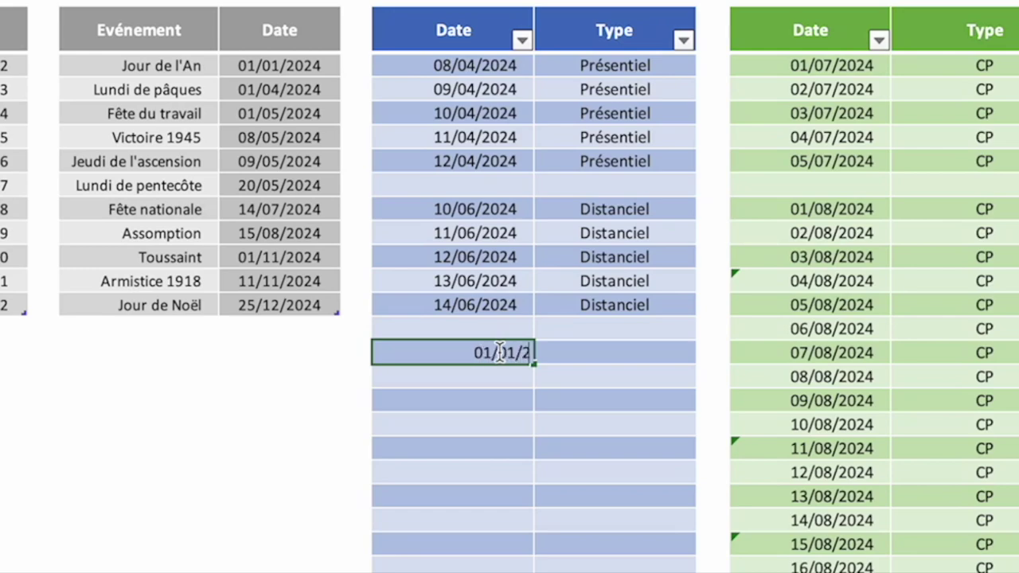
type("024")
key("Return")
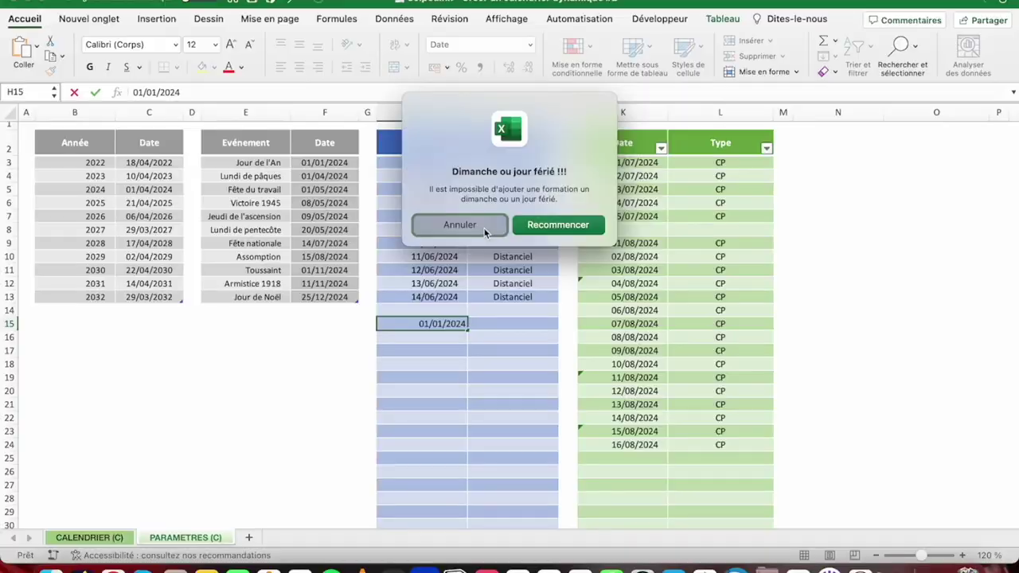
left_click(458, 380)
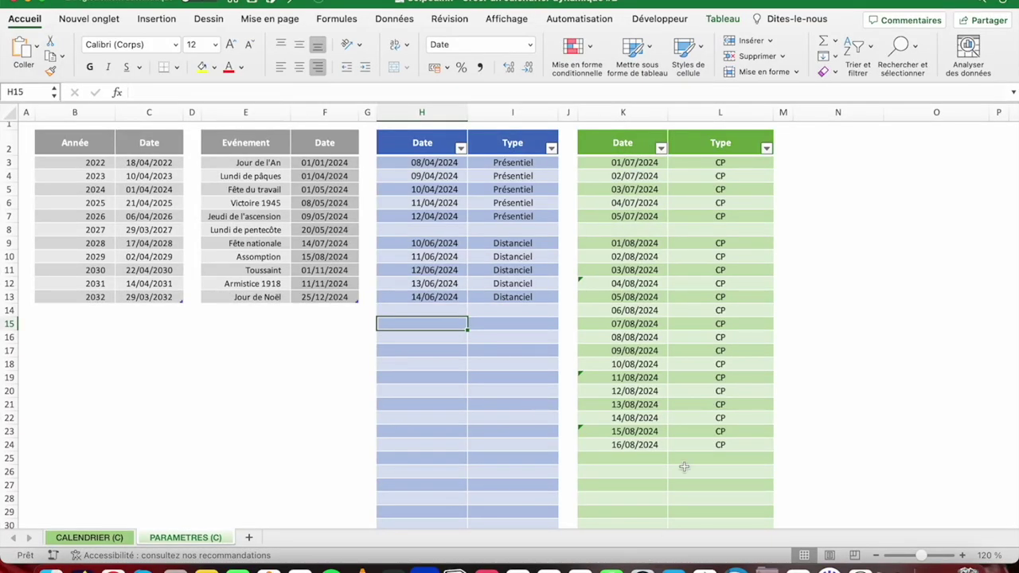
left_click(595, 283)
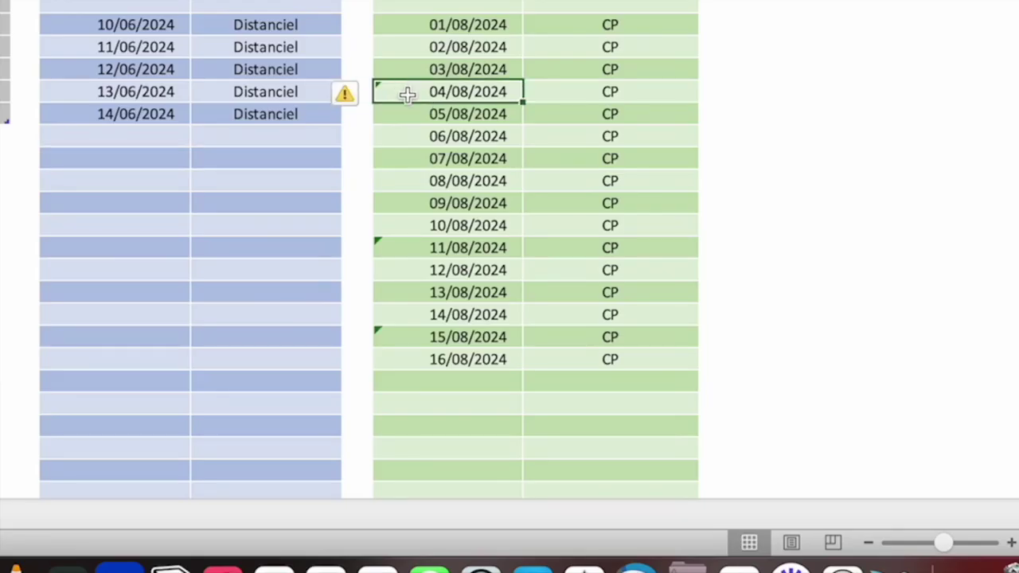
left_click(430, 248)
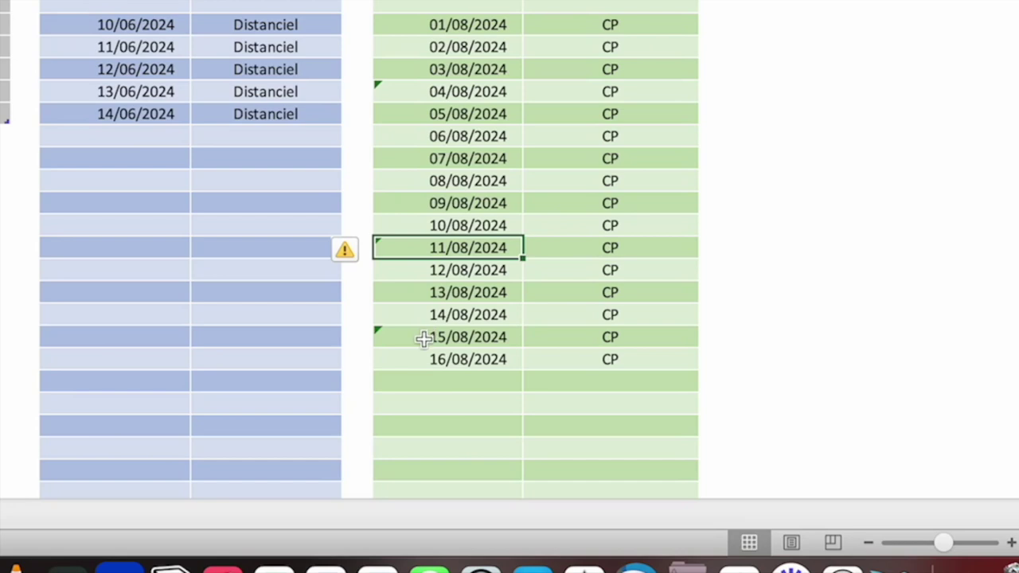
left_click(423, 338)
left_click(498, 366)
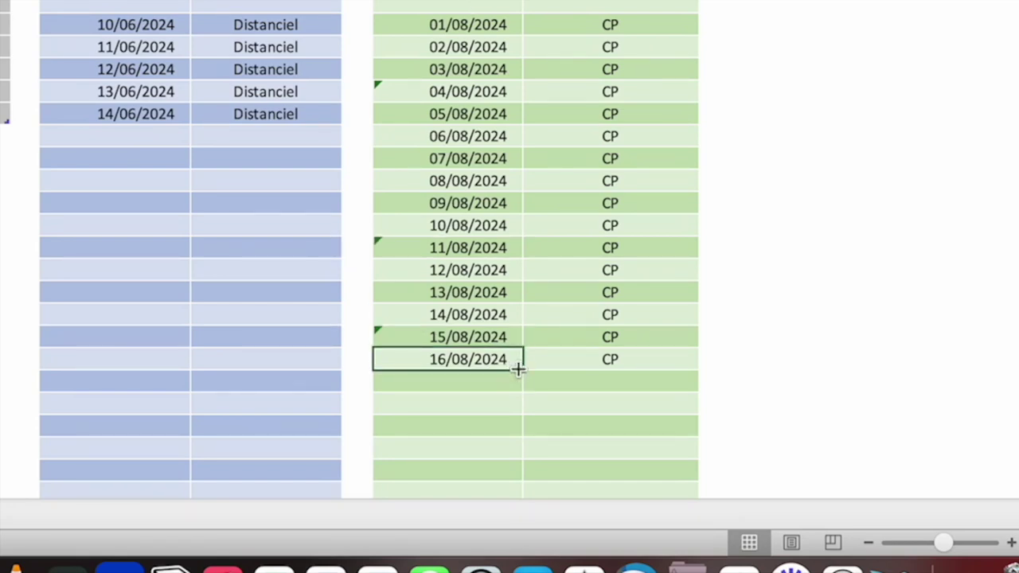
left_click_drag(518, 369, 540, 481)
left_click(445, 404)
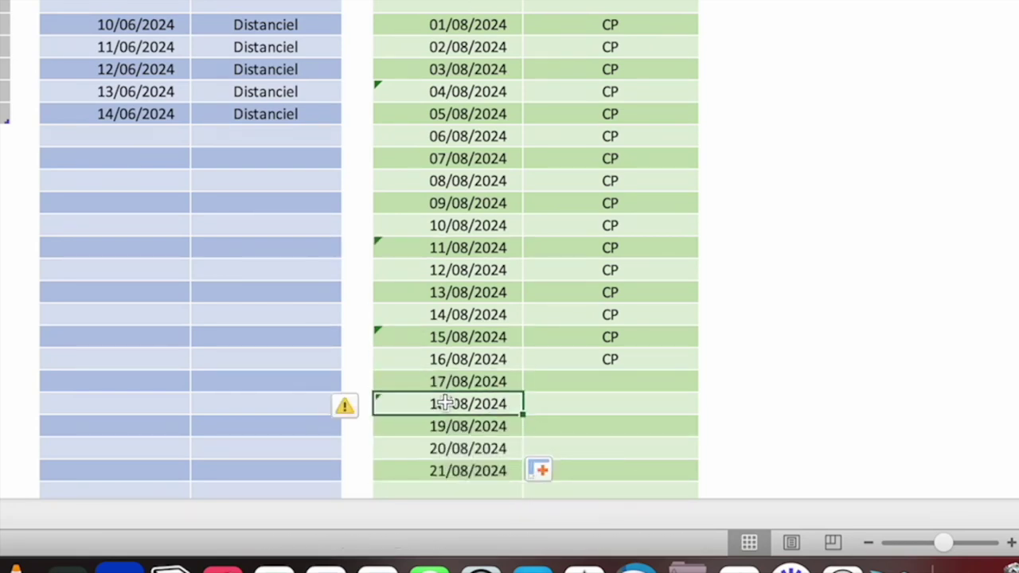
left_click_drag(475, 402, 475, 470)
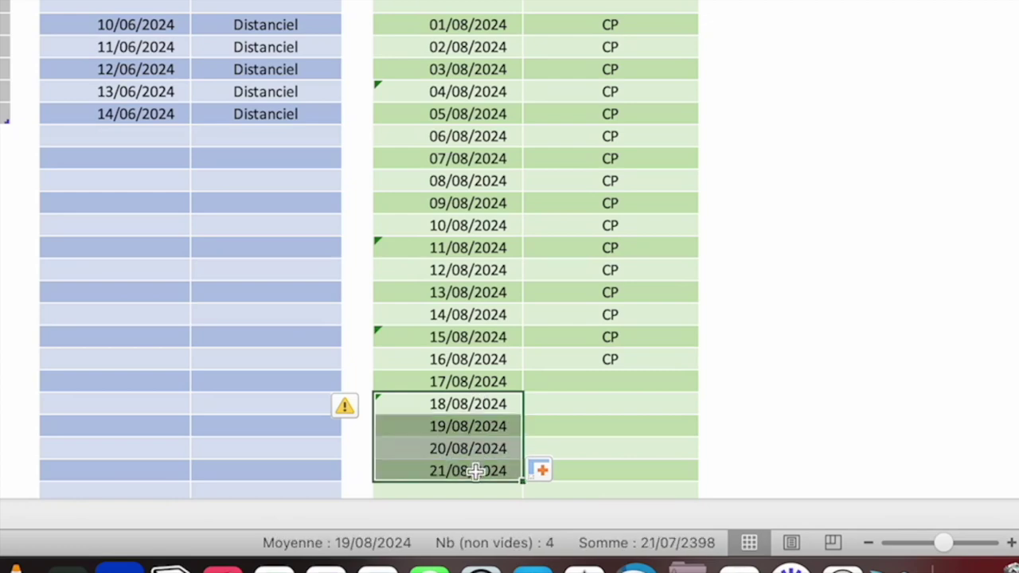
key("Delete")
key("Up")
key("Delete")
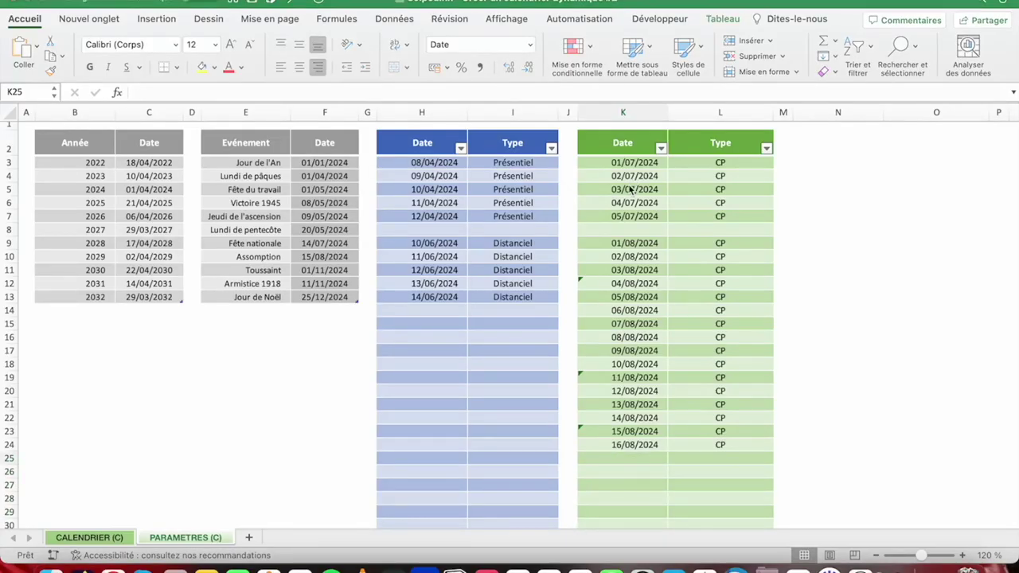
left_click(627, 190)
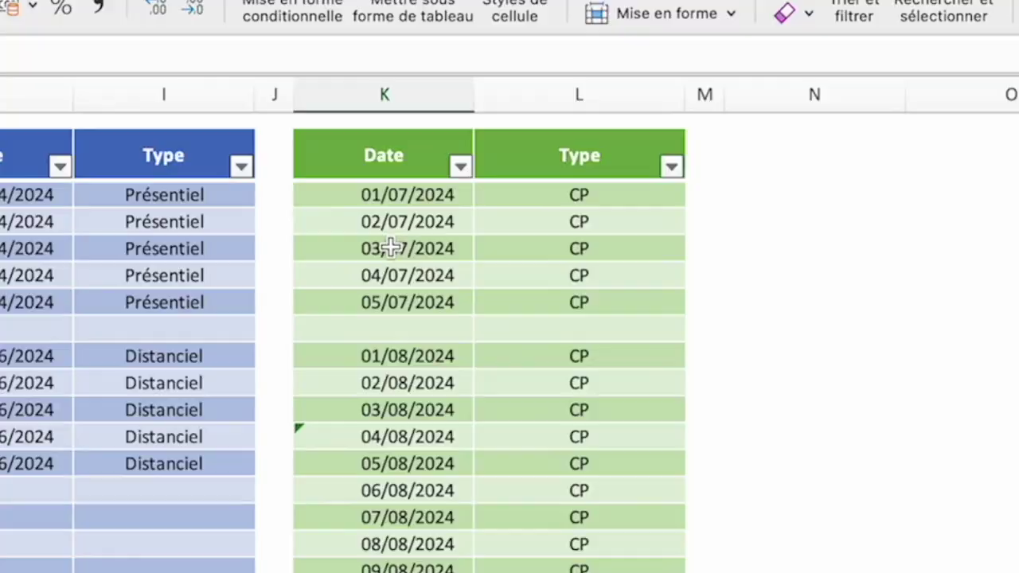
Add 03/07/2024 as Présentiel training and view 3 July flagged Doublon on the calendar.
left_click_drag(390, 249, 507, 250)
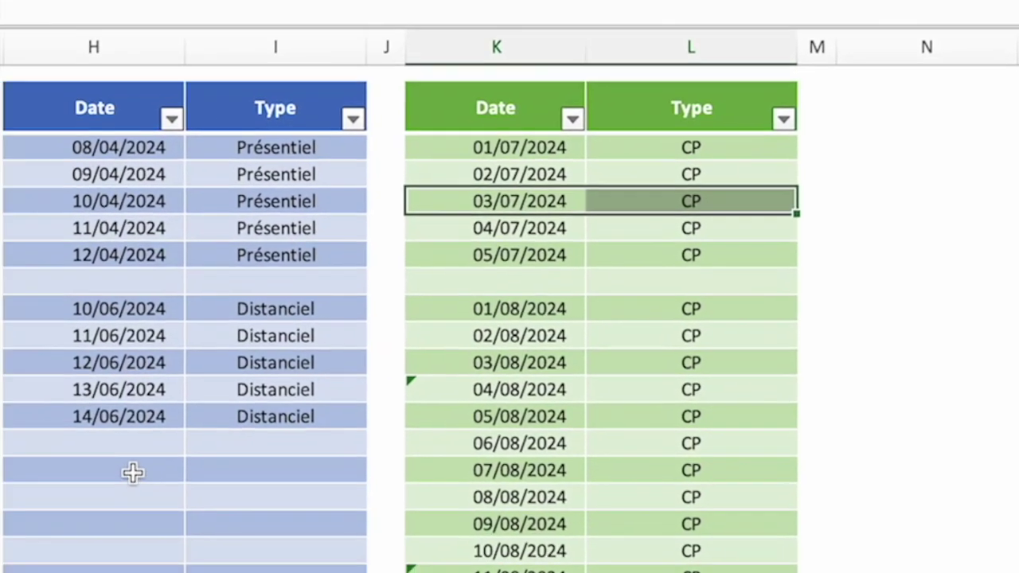
left_click(133, 473)
type("03/07/2")
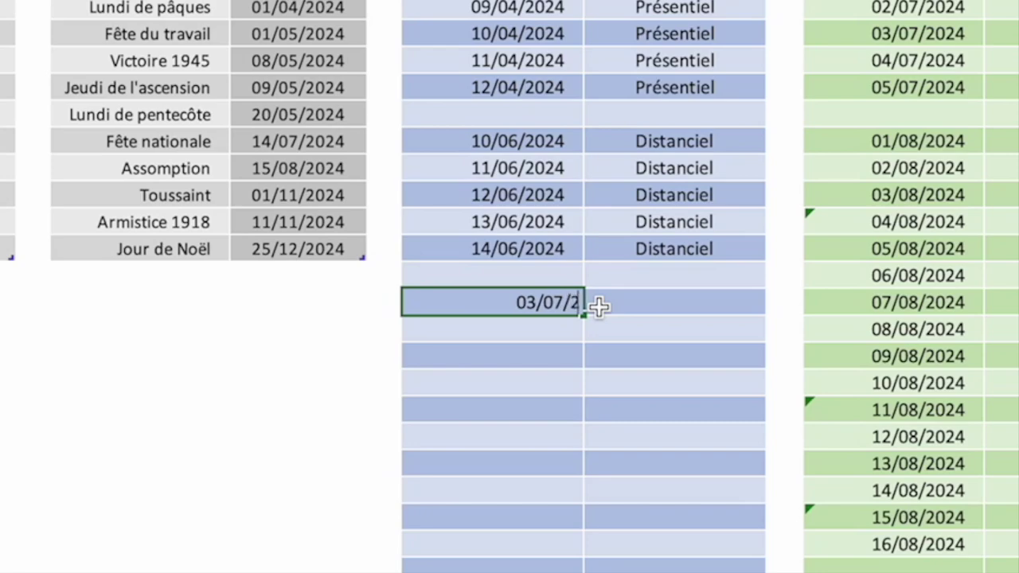
key("Return")
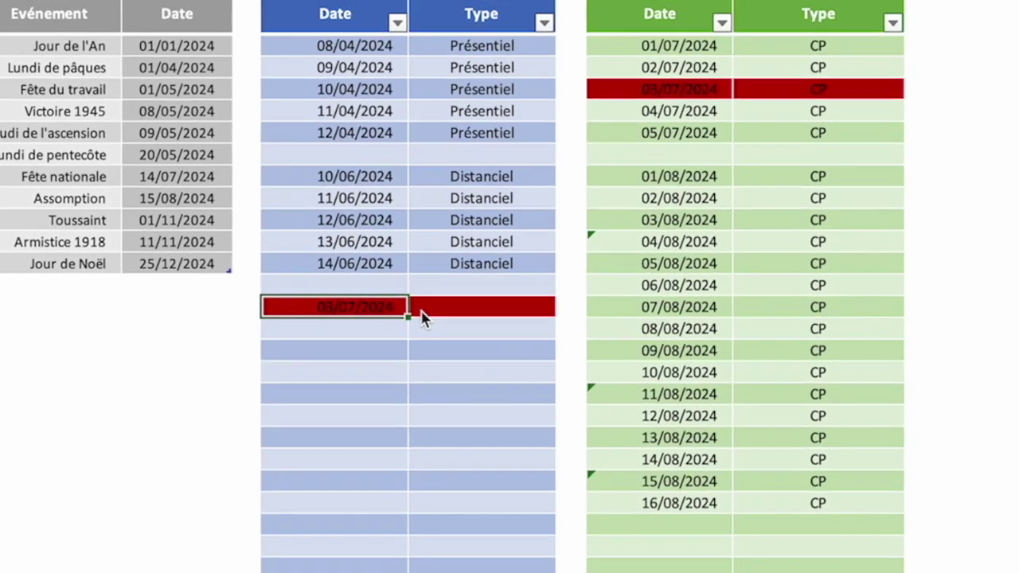
left_click(600, 312)
type("Présentiel")
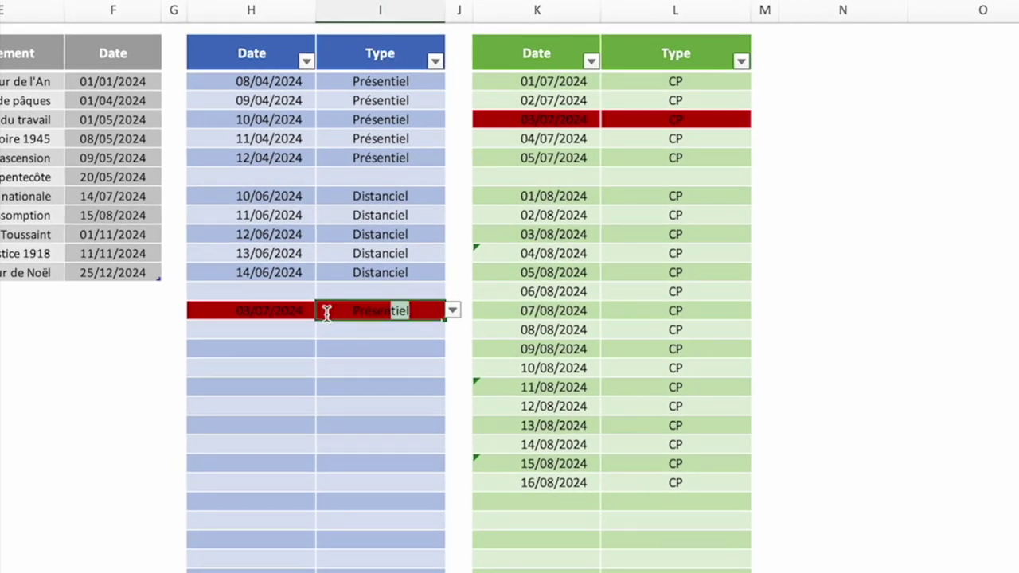
key("Return")
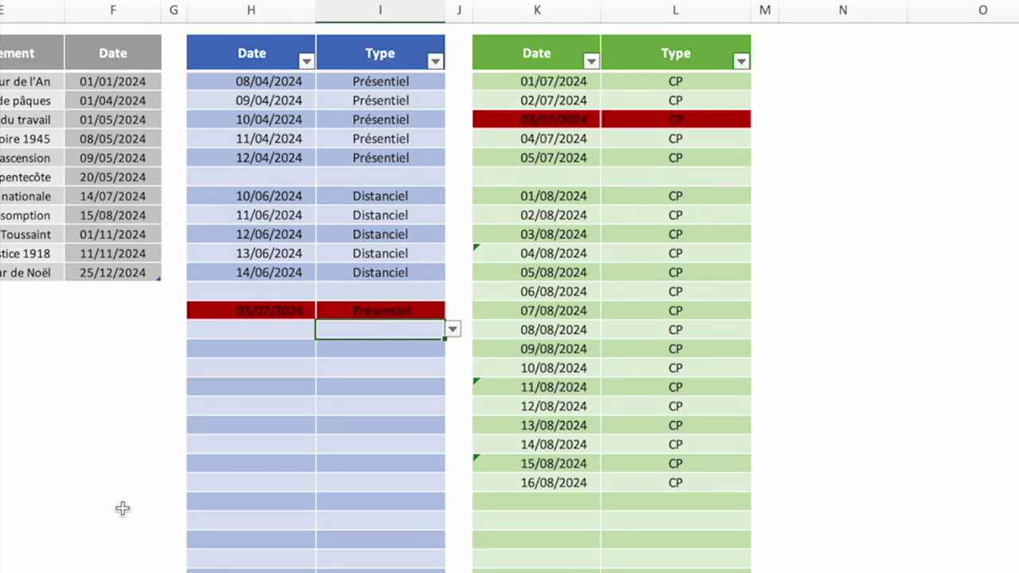
left_click(68, 553)
left_click(562, 257)
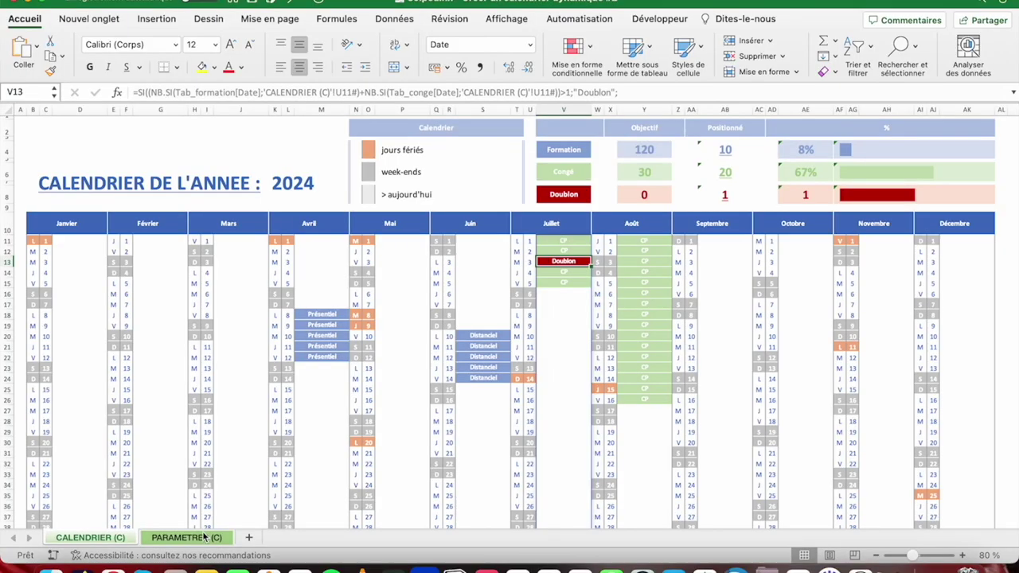
Review the Formation, Congé and Doublon objective, positioned and progress cells, plus June and July days.
left_click_drag(626, 154, 741, 153)
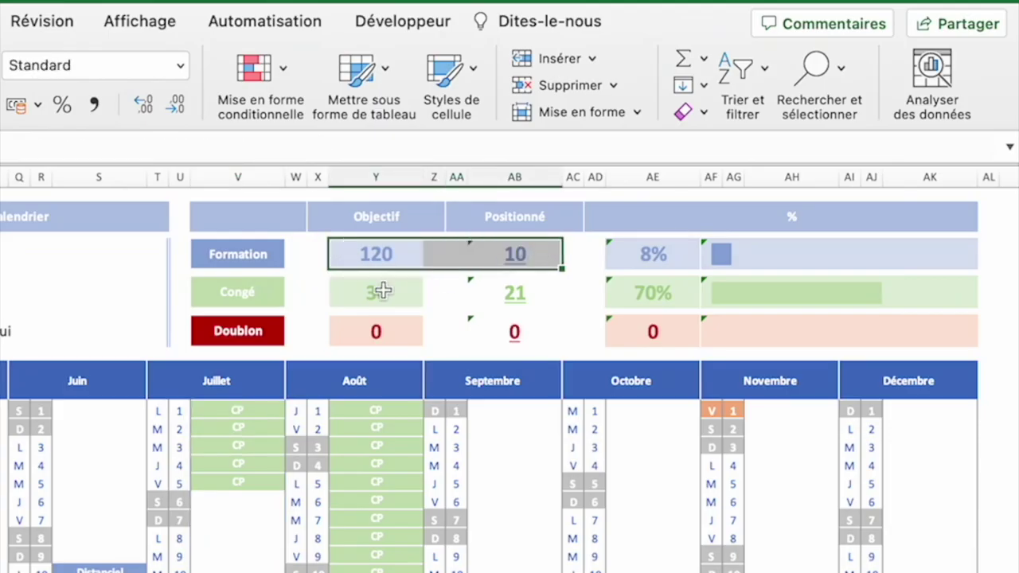
left_click_drag(382, 292, 517, 293)
left_click(732, 257)
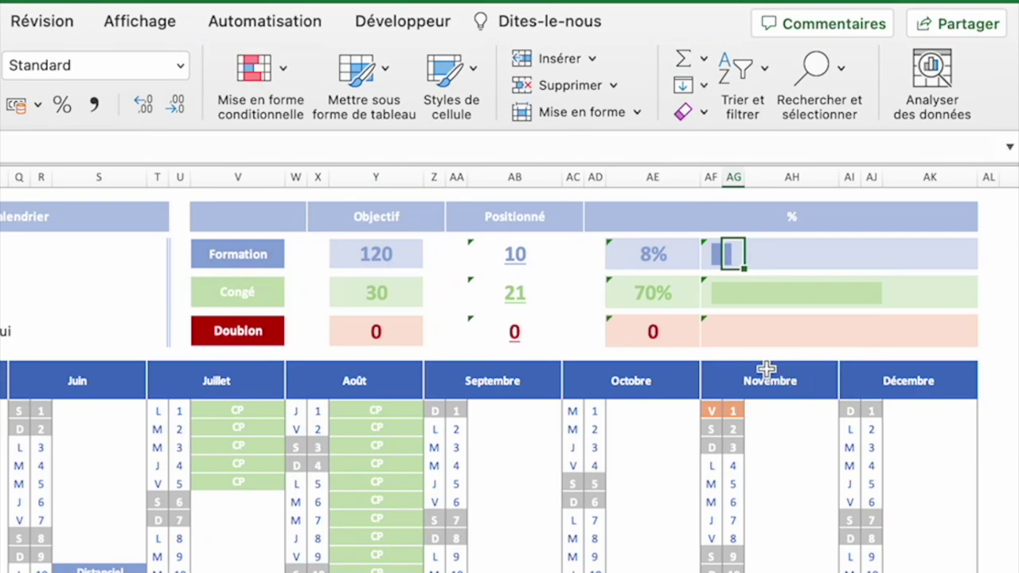
left_click(720, 296)
left_click(721, 330)
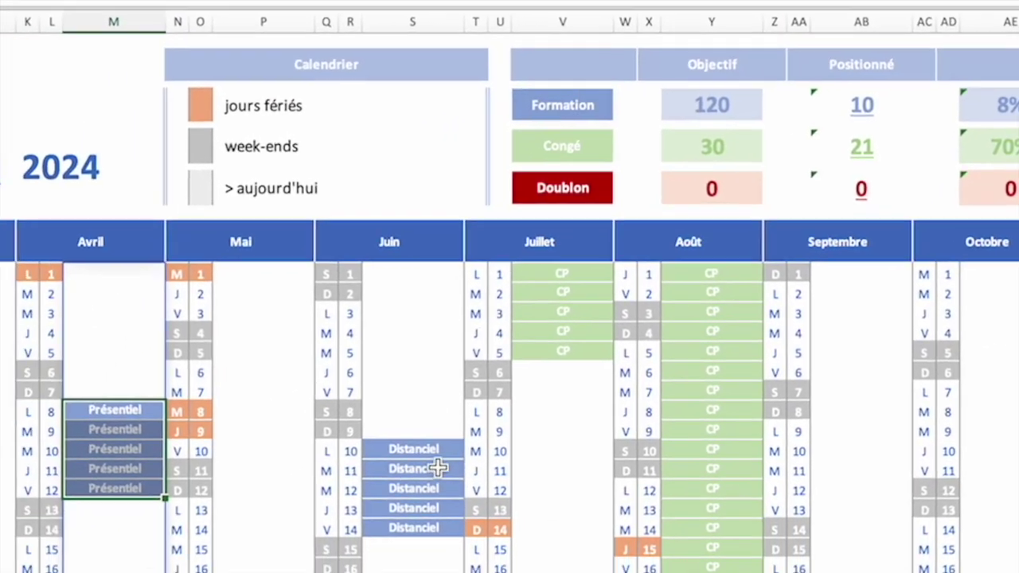
left_click_drag(280, 501, 323, 572)
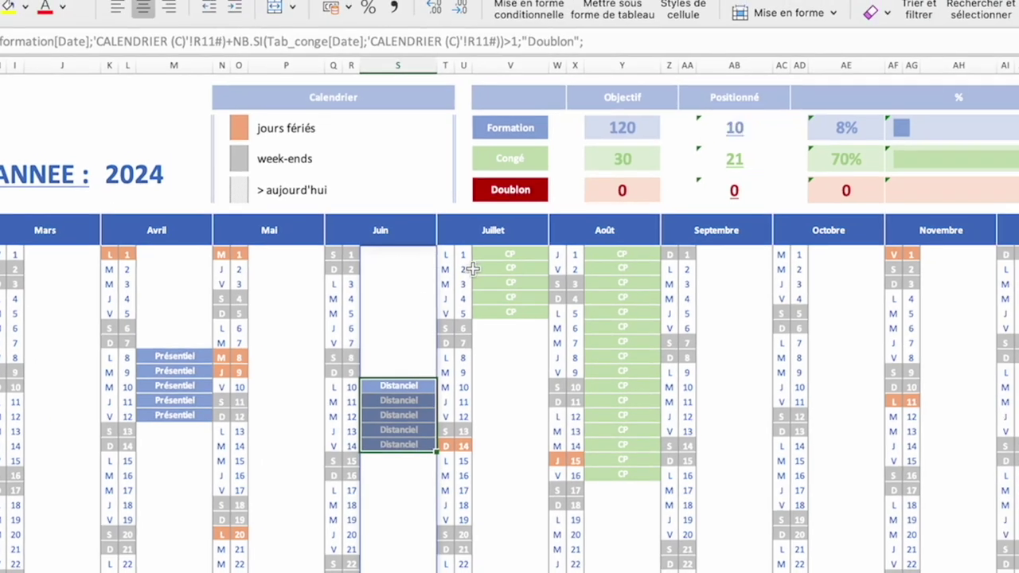
left_click(495, 254)
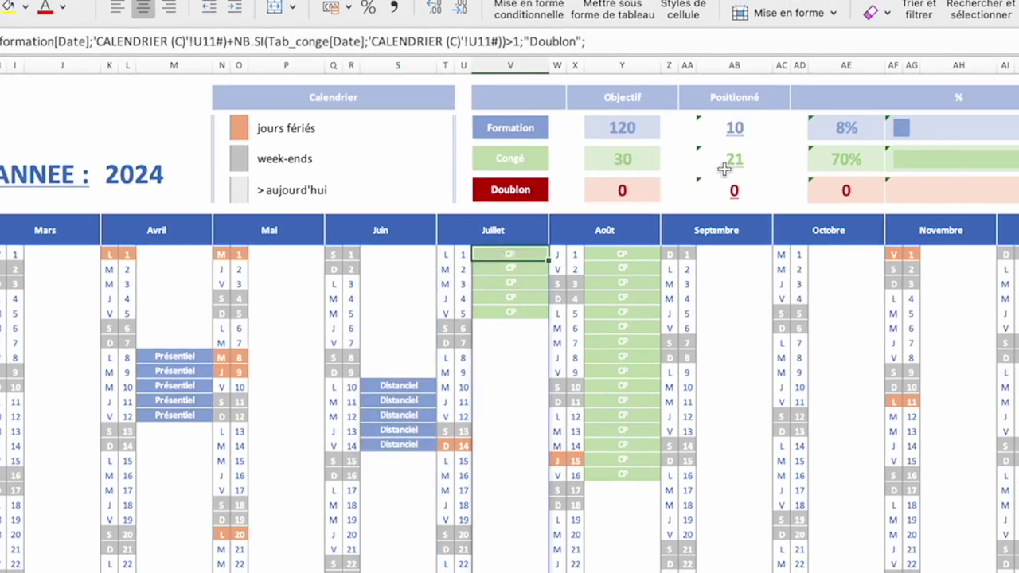